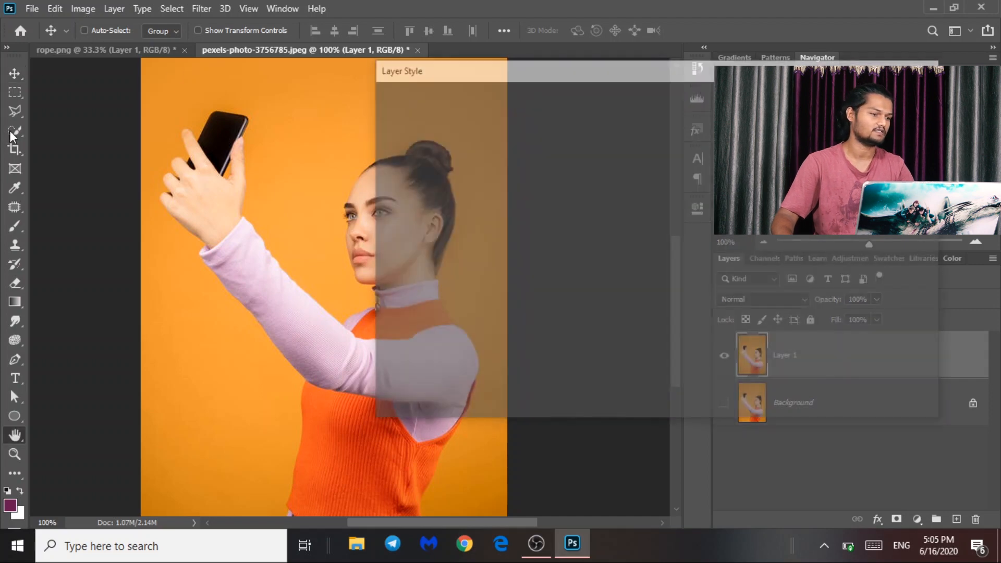
Select the woman, including her raised arm and the phone, on Layer 1 with the Quick Selection tool.
{"action": "key", "text": "Escape"}
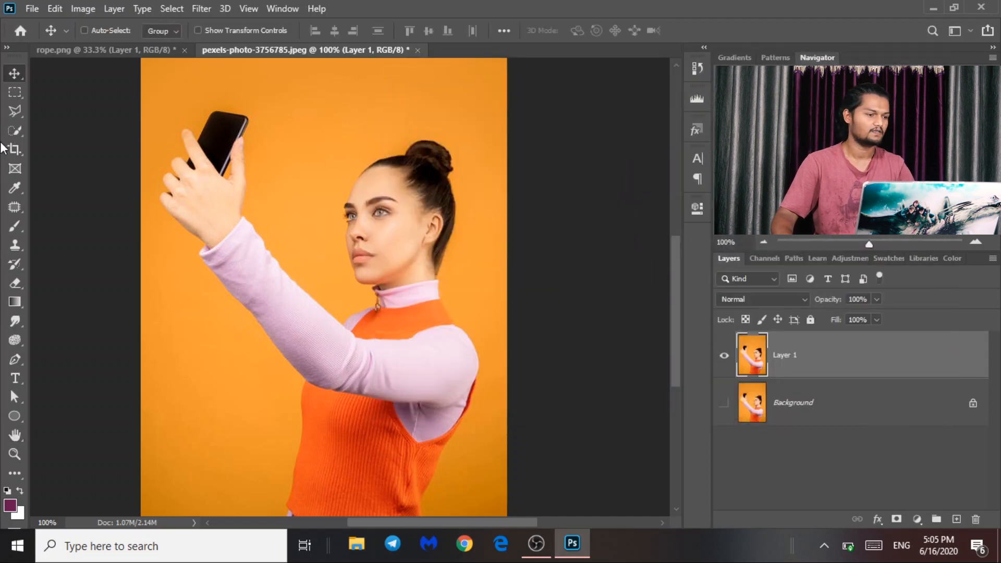
{"action": "left_click", "coordinate": [14, 130]}
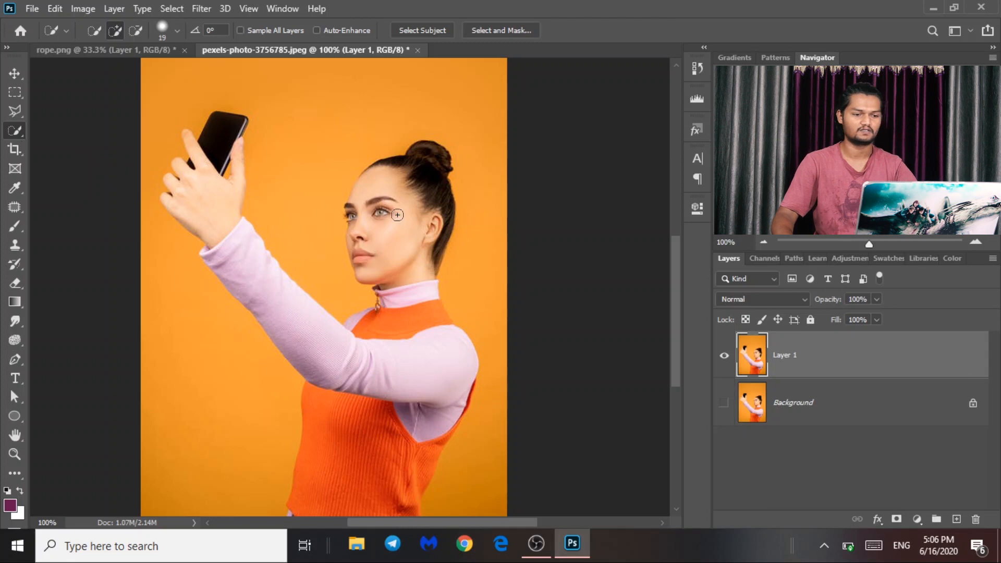
{"action": "mouse_move", "coordinate": [408, 294]}
{"action": "left_mouse_down"}
{"action": "mouse_move", "coordinate": [404, 345]}
{"action": "mouse_move", "coordinate": [356, 498]}
{"action": "left_mouse_up"}
{"action": "mouse_move", "coordinate": [334, 406]}
{"action": "left_mouse_down"}
{"action": "mouse_move", "coordinate": [304, 335]}
{"action": "mouse_move", "coordinate": [222, 210]}
{"action": "mouse_move", "coordinate": [210, 176]}
{"action": "mouse_move", "coordinate": [227, 129]}
{"action": "left_mouse_up"}
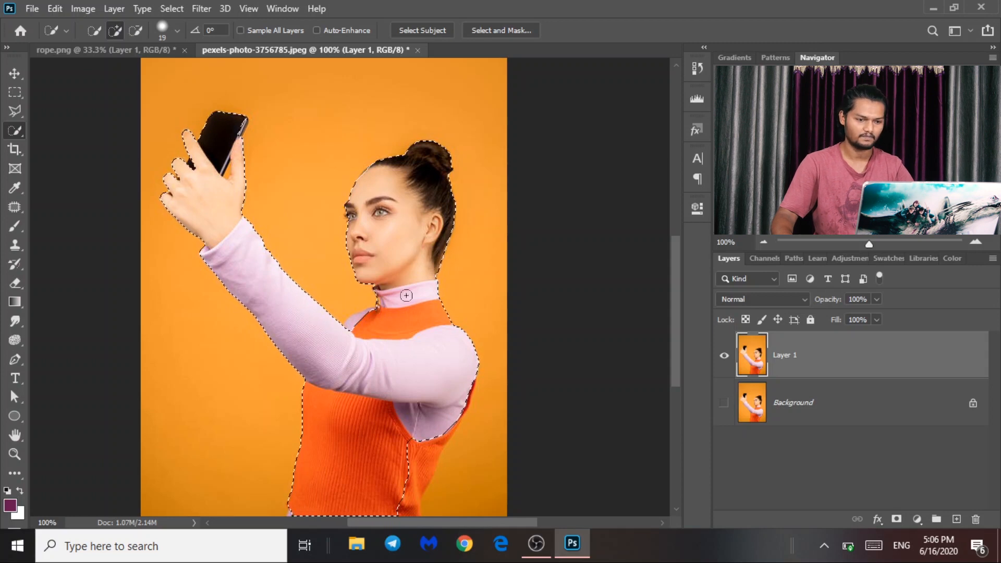
{"action": "left_click_drag", "start_coordinate": [417, 459], "coordinate": [425, 485]}
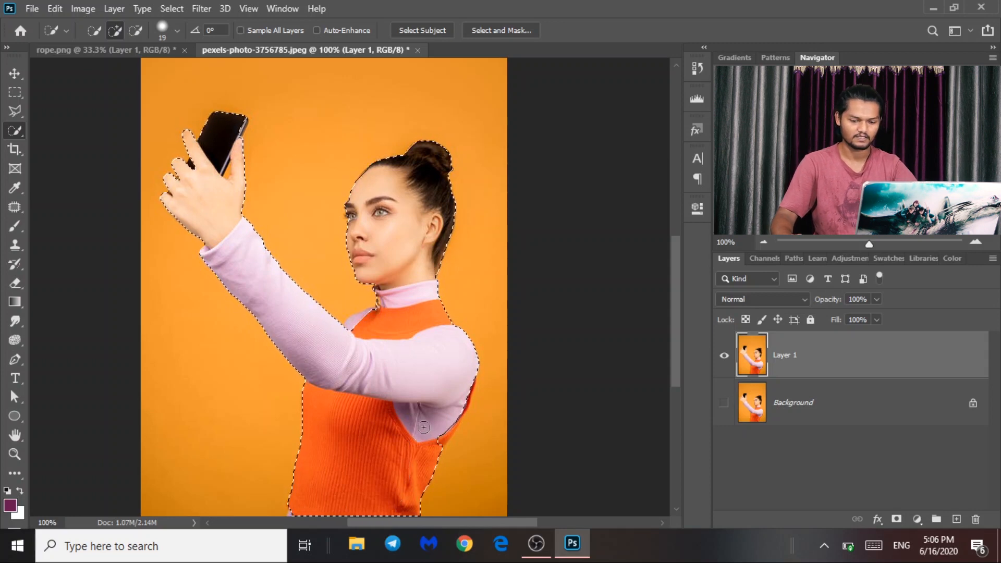
Extend the selection to include the orange vest edge around the armhole and behind the shoulder.
{"action": "scroll", "coordinate": [424, 427], "scroll_direction": "up", "scroll_amount": 3}
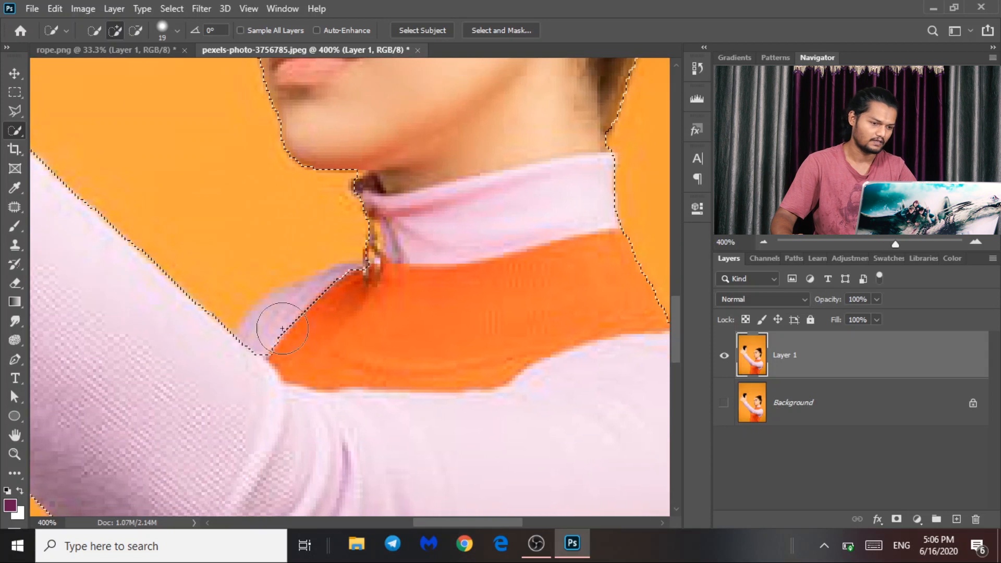
{"action": "scroll", "coordinate": [454, 250], "scroll_direction": "up", "scroll_amount": 7}
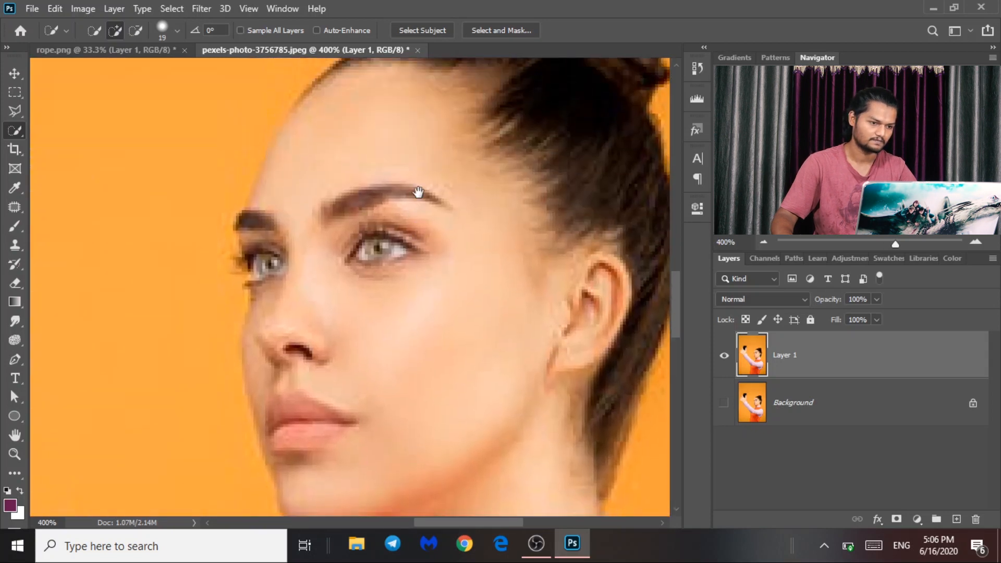
{"action": "scroll", "coordinate": [418, 206], "scroll_direction": "up", "scroll_amount": 5}
{"action": "scroll", "coordinate": [346, 292], "scroll_direction": "right", "scroll_amount": 3}
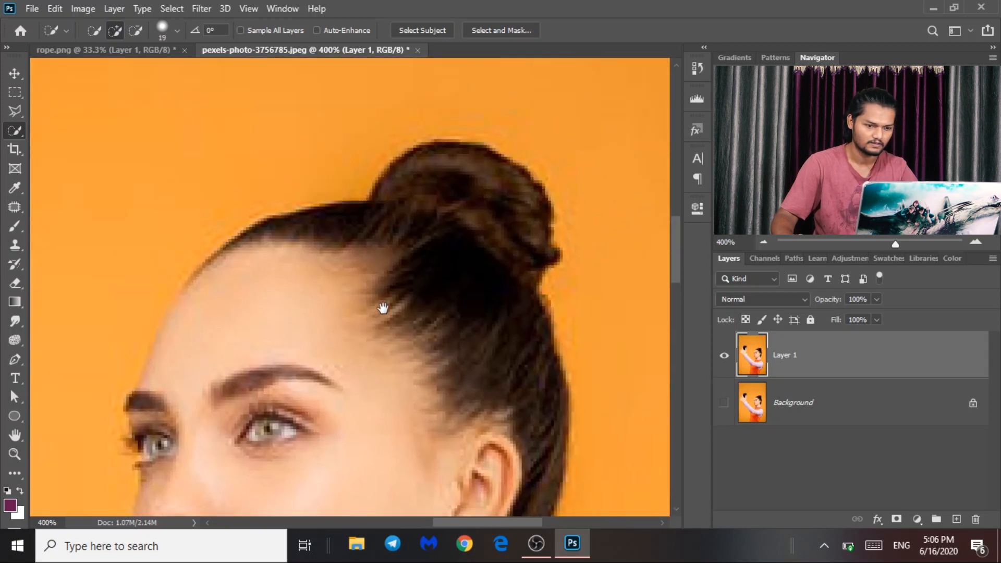
{"action": "scroll", "coordinate": [383, 307], "scroll_direction": "down", "scroll_amount": 15}
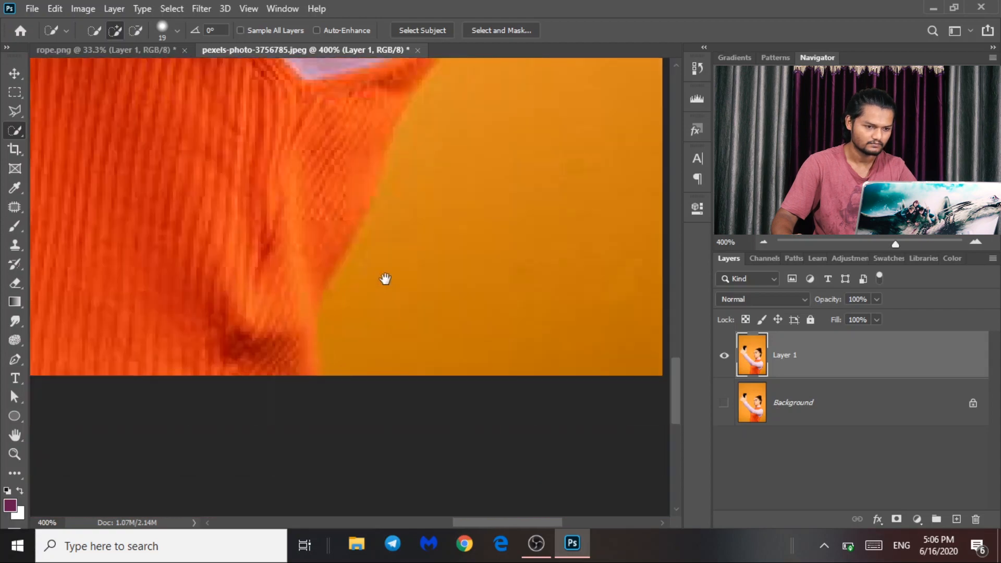
{"action": "scroll", "coordinate": [406, 416], "scroll_direction": "up", "scroll_amount": 5}
{"action": "scroll", "coordinate": [315, 360], "scroll_direction": "right", "scroll_amount": 1}
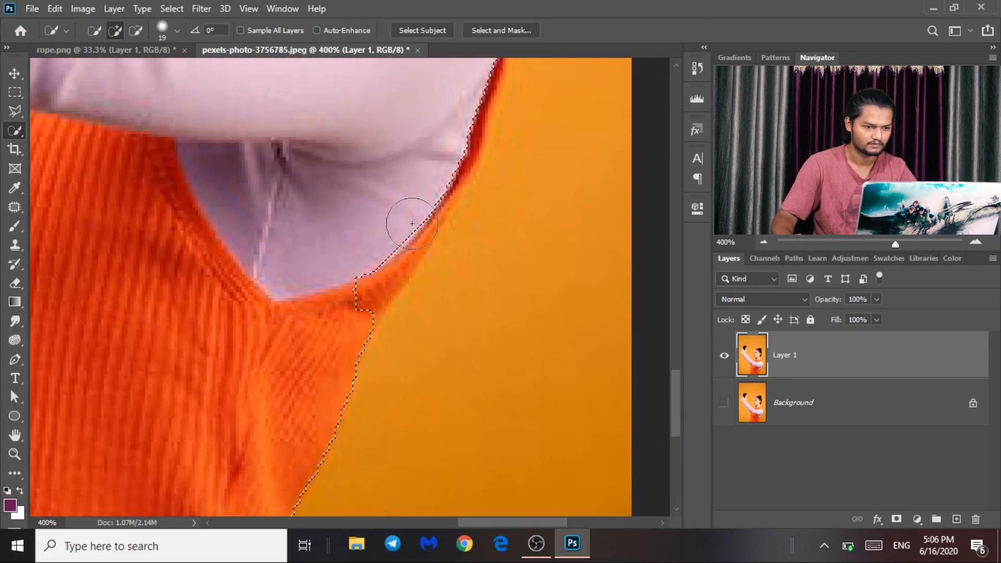
{"action": "mouse_move", "coordinate": [412, 224]}
{"action": "left_mouse_down"}
{"action": "mouse_move", "coordinate": [389, 256]}
{"action": "mouse_move", "coordinate": [422, 184]}
{"action": "left_mouse_up"}
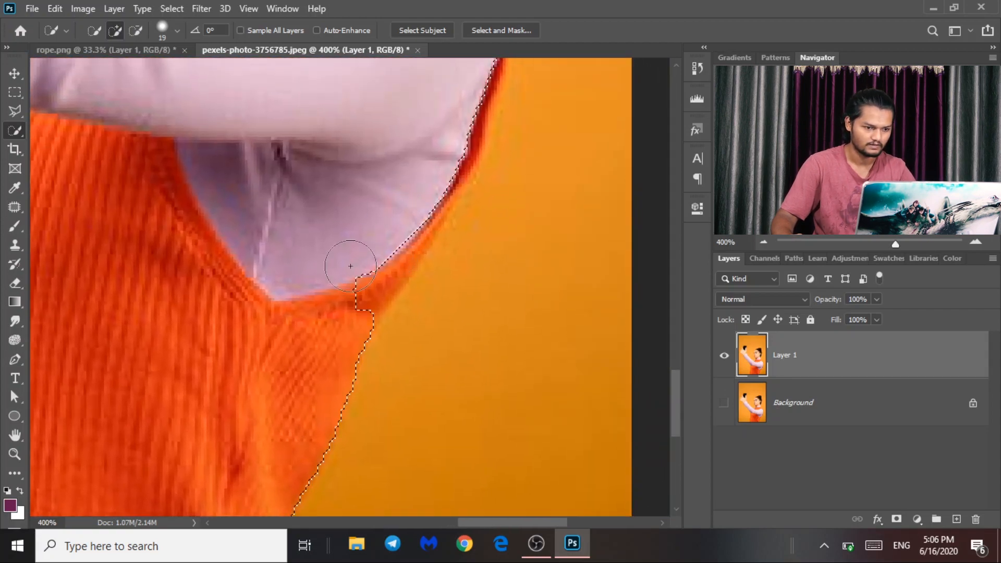
{"action": "left_click_drag", "start_coordinate": [457, 141], "coordinate": [444, 149]}
{"action": "left_click_drag", "start_coordinate": [407, 218], "coordinate": [418, 206]}
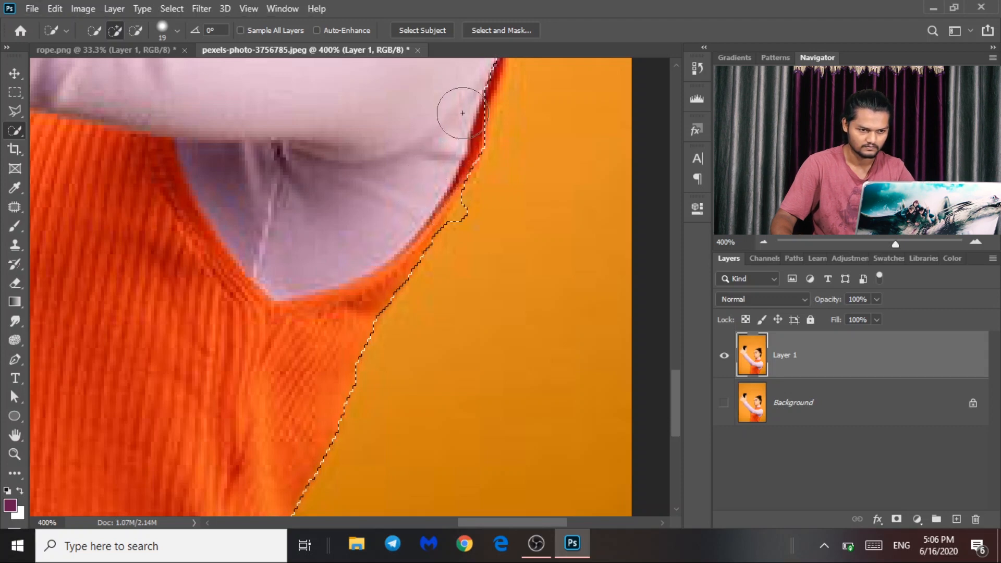
{"action": "left_click_drag", "start_coordinate": [337, 122], "coordinate": [302, 266]}
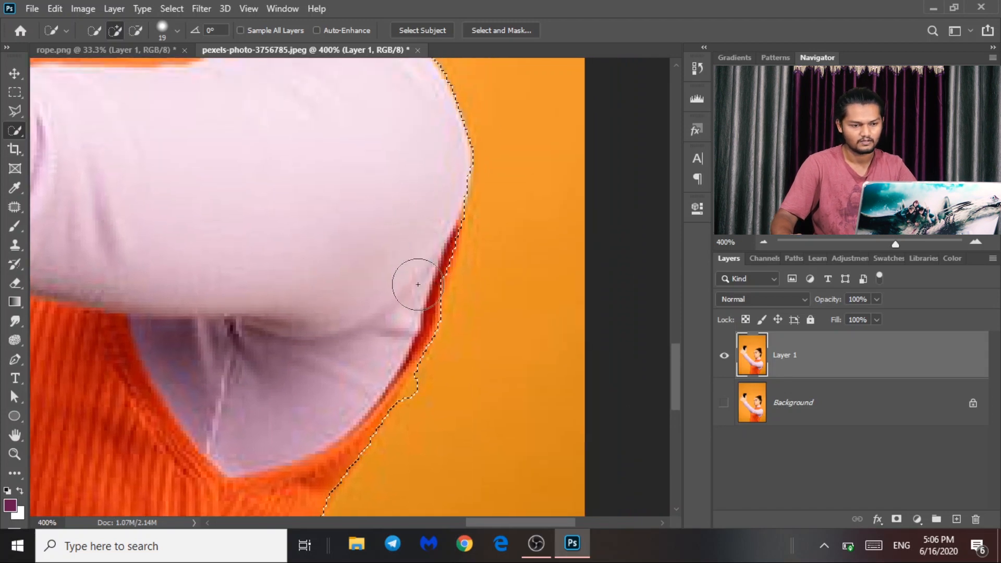
{"action": "mouse_move", "coordinate": [443, 179]}
{"action": "left_mouse_down"}
{"action": "mouse_move", "coordinate": [449, 250]}
{"action": "mouse_move", "coordinate": [352, 243]}
{"action": "mouse_move", "coordinate": [335, 261]}
{"action": "mouse_move", "coordinate": [386, 302]}
{"action": "mouse_move", "coordinate": [375, 127]}
{"action": "mouse_move", "coordinate": [314, 204]}
{"action": "mouse_move", "coordinate": [399, 397]}
{"action": "left_mouse_up"}
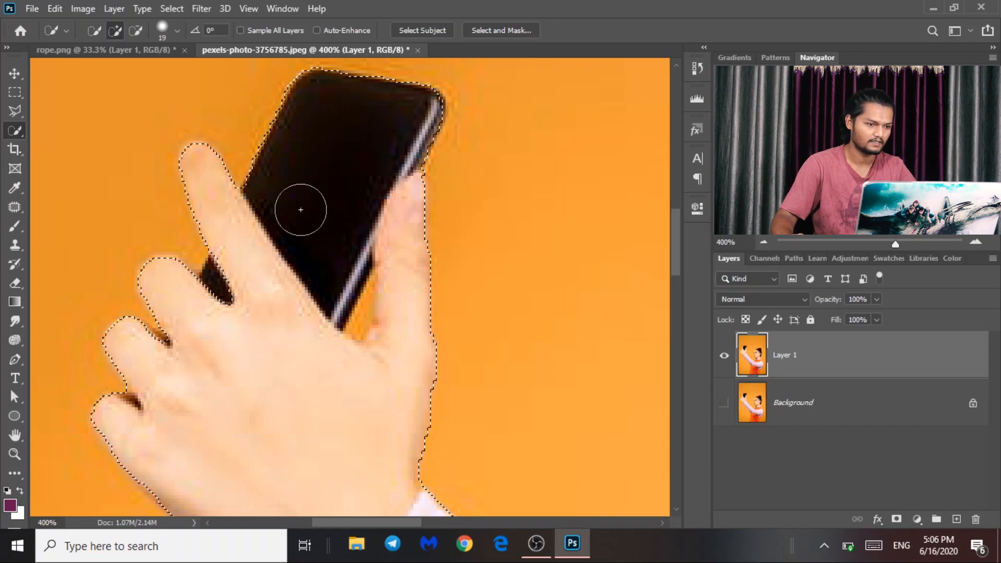
In Select and Mask, add the missed edges around the eye and hair bun with a size 15 Quick Selection brush.
{"action": "key", "text": "ctrl+minus"}
{"action": "key", "text": "ctrl+minus"}
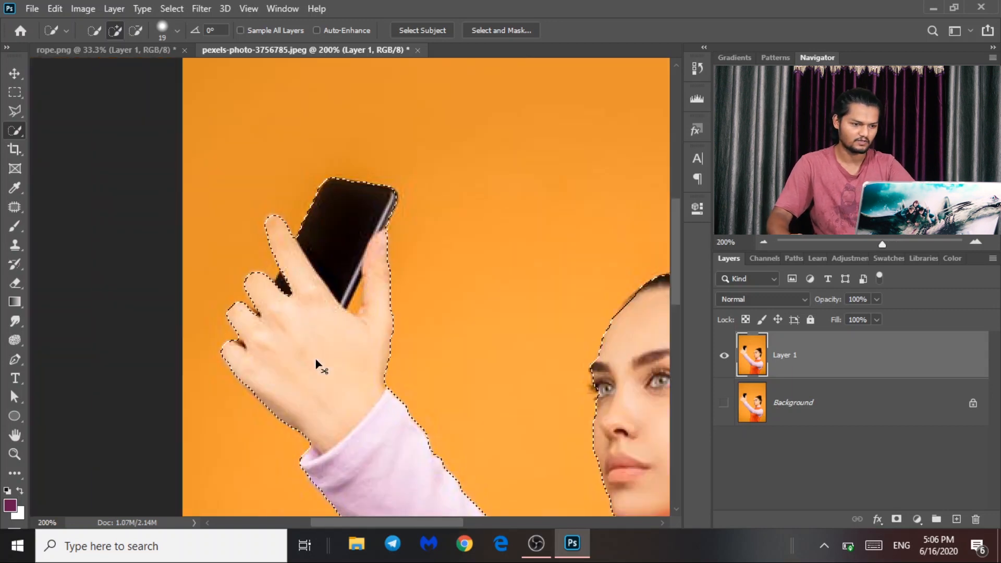
{"action": "key", "text": "ctrl+minus"}
{"action": "key", "text": "ctrl+minus"}
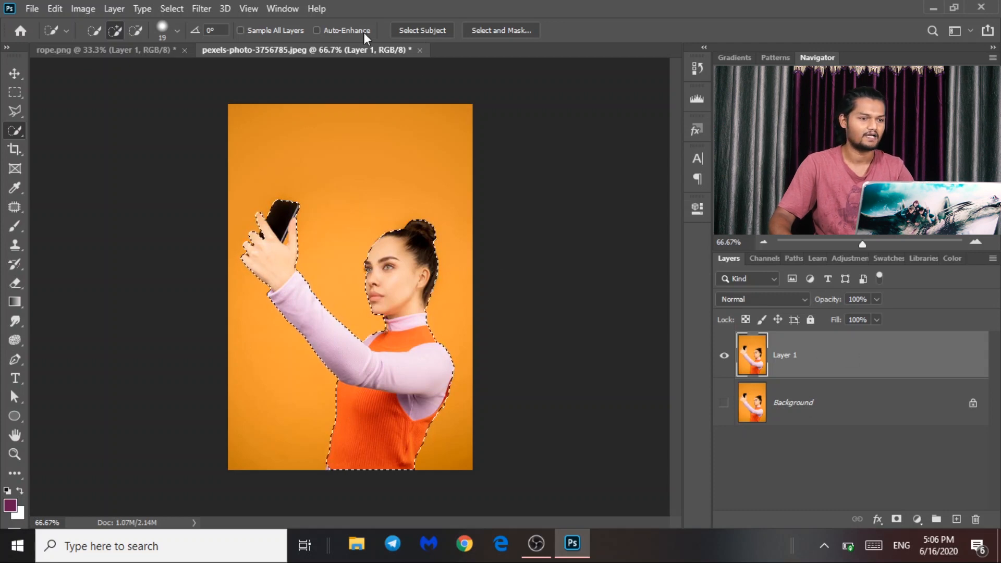
{"action": "left_click", "coordinate": [489, 30]}
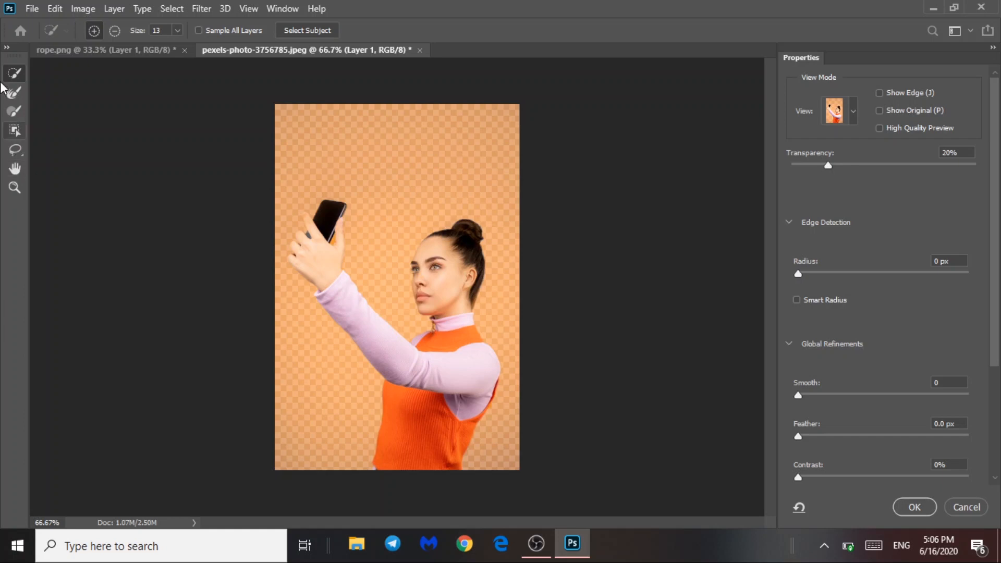
{"action": "mouse_move", "coordinate": [449, 246]}
{"action": "left_mouse_down"}
{"action": "mouse_move", "coordinate": [455, 254]}
{"action": "mouse_move", "coordinate": [435, 192]}
{"action": "mouse_move", "coordinate": [493, 230]}
{"action": "mouse_move", "coordinate": [443, 234]}
{"action": "mouse_move", "coordinate": [436, 40]}
{"action": "mouse_move", "coordinate": [449, 217]}
{"action": "mouse_move", "coordinate": [424, 21]}
{"action": "mouse_move", "coordinate": [417, 223]}
{"action": "mouse_move", "coordinate": [437, 2]}
{"action": "left_mouse_up"}
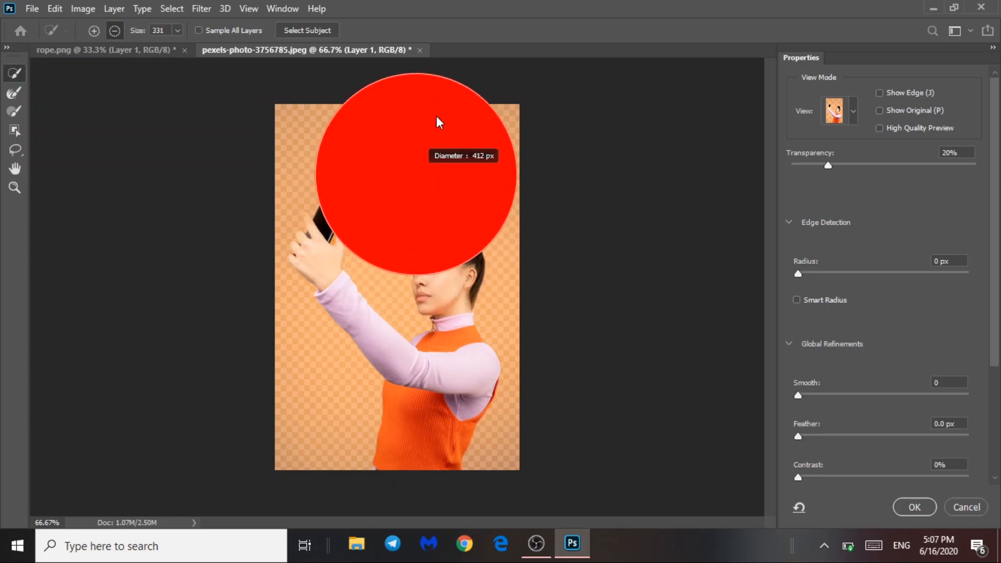
{"action": "mouse_move", "coordinate": [436, 250]}
{"action": "left_mouse_down"}
{"action": "mouse_move", "coordinate": [419, 254]}
{"action": "mouse_move", "coordinate": [376, 221]}
{"action": "left_mouse_up"}
{"action": "scroll", "coordinate": [420, 264], "scroll_direction": "up", "scroll_amount": 4}
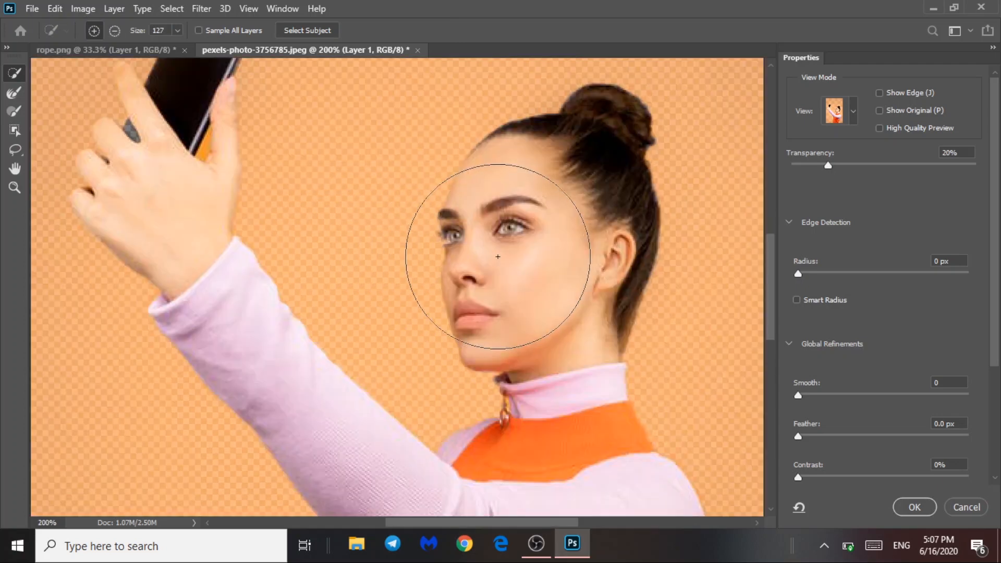
{"action": "mouse_move", "coordinate": [557, 233]}
{"action": "left_mouse_down"}
{"action": "mouse_move", "coordinate": [497, 255]}
{"action": "mouse_move", "coordinate": [284, 393]}
{"action": "left_mouse_up"}
{"action": "mouse_move", "coordinate": [316, 350]}
{"action": "left_mouse_down"}
{"action": "mouse_move", "coordinate": [232, 330]}
{"action": "mouse_move", "coordinate": [157, 356]}
{"action": "mouse_move", "coordinate": [188, 374]}
{"action": "mouse_move", "coordinate": [195, 362]}
{"action": "mouse_move", "coordinate": [191, 386]}
{"action": "mouse_move", "coordinate": [186, 359]}
{"action": "mouse_move", "coordinate": [190, 379]}
{"action": "mouse_move", "coordinate": [226, 360]}
{"action": "mouse_move", "coordinate": [194, 366]}
{"action": "mouse_move", "coordinate": [197, 358]}
{"action": "mouse_move", "coordinate": [202, 381]}
{"action": "mouse_move", "coordinate": [198, 350]}
{"action": "mouse_move", "coordinate": [198, 401]}
{"action": "left_mouse_up"}
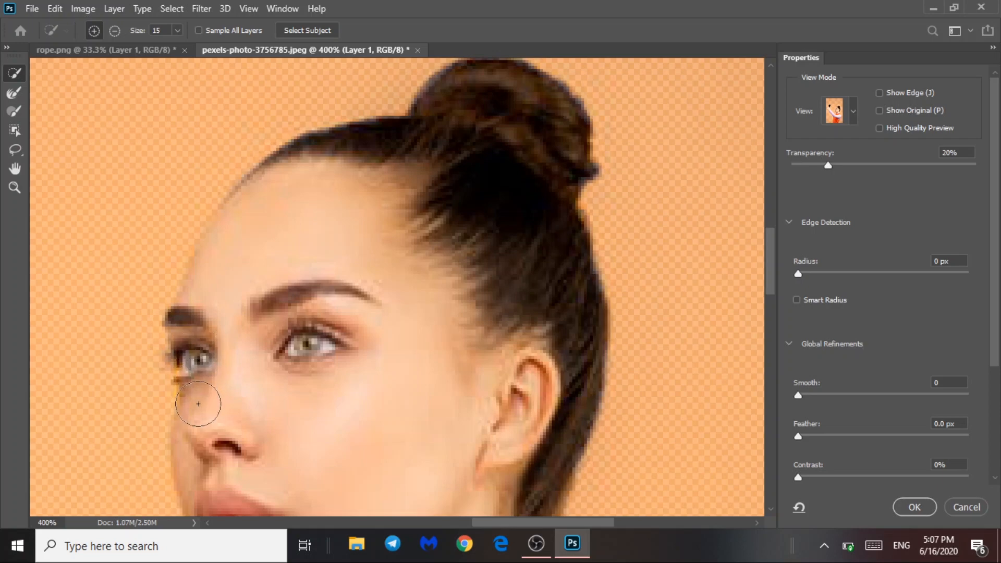
{"action": "left_click_drag", "start_coordinate": [248, 364], "coordinate": [206, 381]}
{"action": "scroll", "coordinate": [458, 207], "scroll_direction": "up", "scroll_amount": 3}
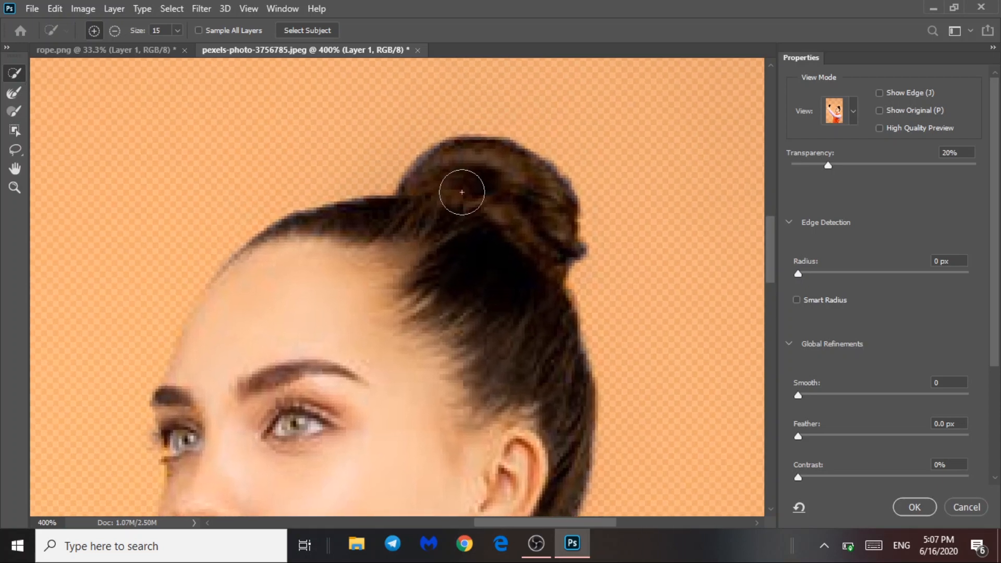
{"action": "mouse_move", "coordinate": [461, 152]}
{"action": "left_mouse_down"}
{"action": "mouse_move", "coordinate": [503, 155]}
{"action": "mouse_move", "coordinate": [549, 182]}
{"action": "mouse_move", "coordinate": [568, 245]}
{"action": "left_mouse_up"}
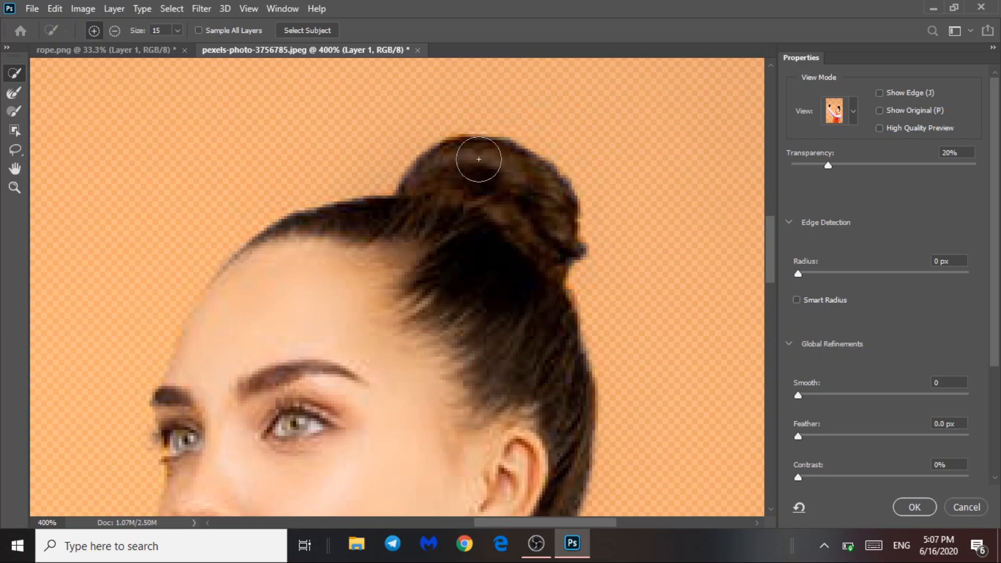
Refine the selection with 100% transparency, High Quality Preview, a 3 px radius and a smooth value of 8, and apply it.
{"action": "left_click_drag", "start_coordinate": [828, 165], "coordinate": [965, 166]}
{"action": "left_click_drag", "start_coordinate": [809, 270], "coordinate": [826, 272]}
{"action": "left_click_drag", "start_coordinate": [798, 395], "coordinate": [810, 394]}
{"action": "mouse_move", "coordinate": [462, 152]}
{"action": "left_mouse_down"}
{"action": "mouse_move", "coordinate": [380, 225]}
{"action": "mouse_move", "coordinate": [318, 247]}
{"action": "mouse_move", "coordinate": [285, 246]}
{"action": "mouse_move", "coordinate": [223, 314]}
{"action": "mouse_move", "coordinate": [255, 268]}
{"action": "mouse_move", "coordinate": [196, 365]}
{"action": "left_mouse_up"}
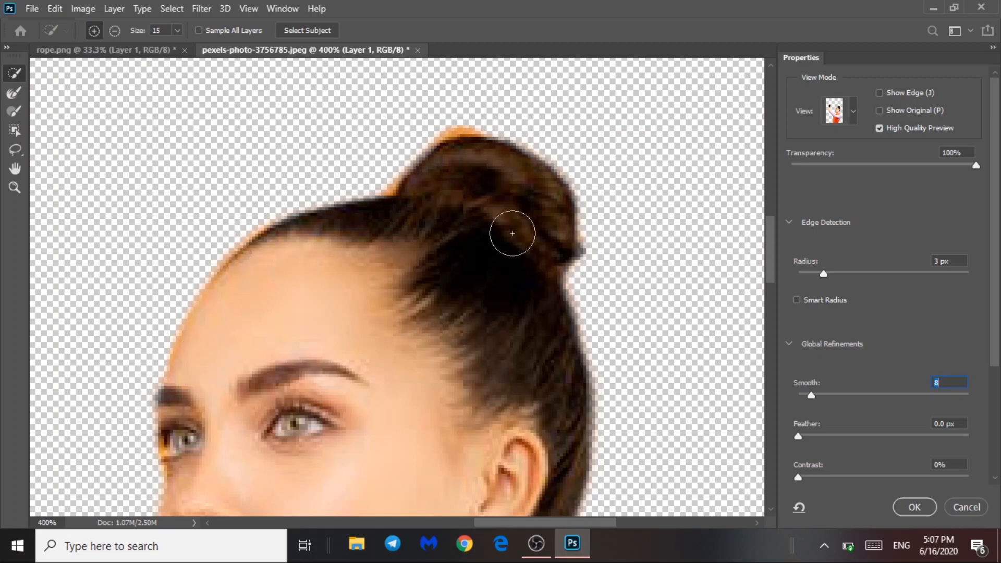
{"action": "scroll", "coordinate": [513, 233], "scroll_direction": "down", "scroll_amount": 5}
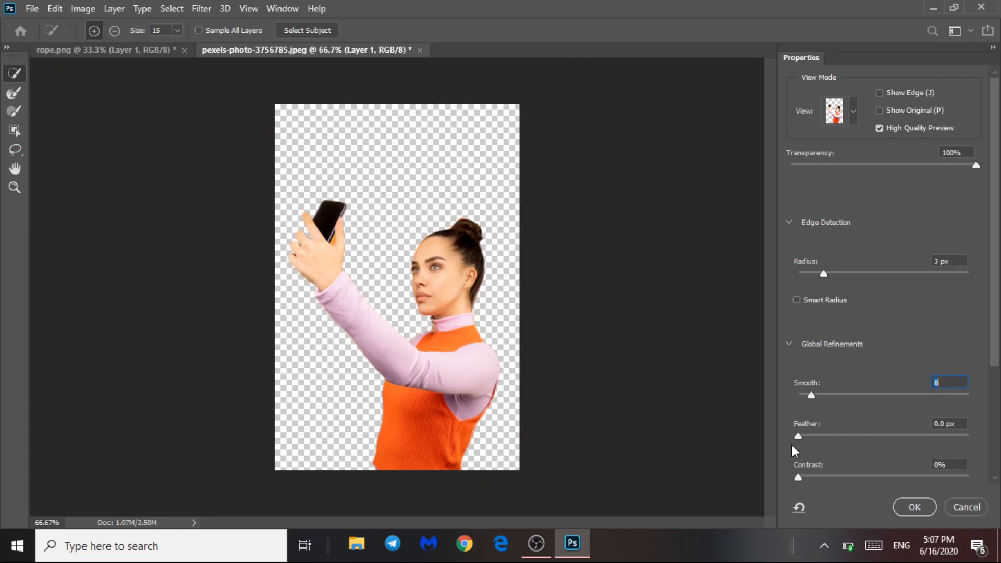
{"action": "scroll", "coordinate": [836, 472], "scroll_direction": "down", "scroll_amount": 3}
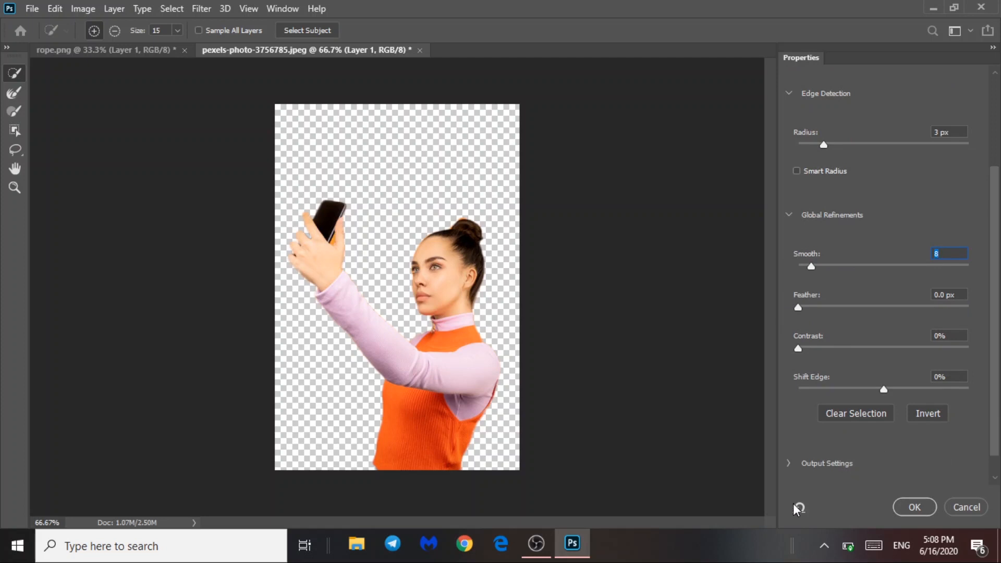
{"action": "scroll", "coordinate": [815, 462], "scroll_direction": "down", "scroll_amount": 1}
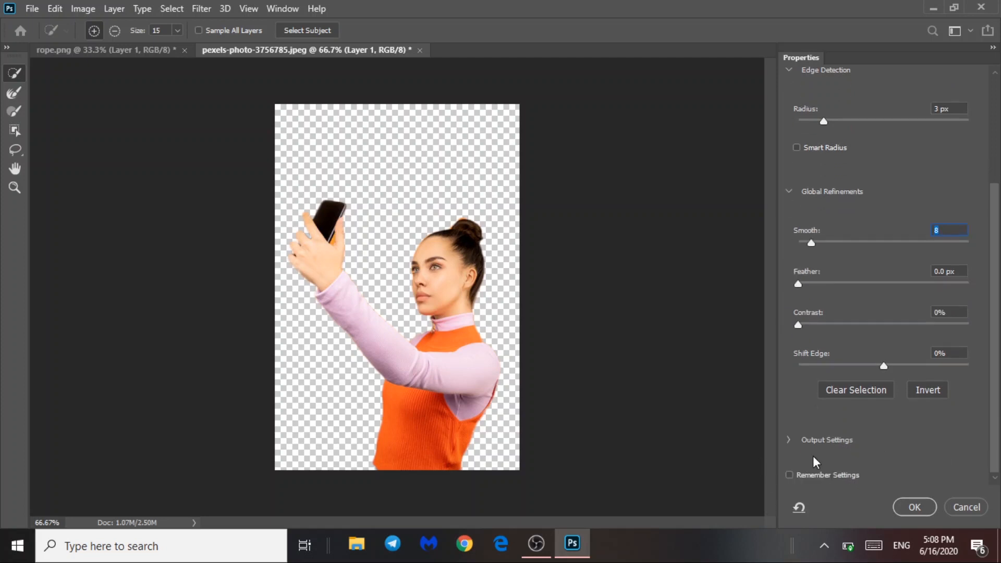
{"action": "left_click", "coordinate": [916, 506]}
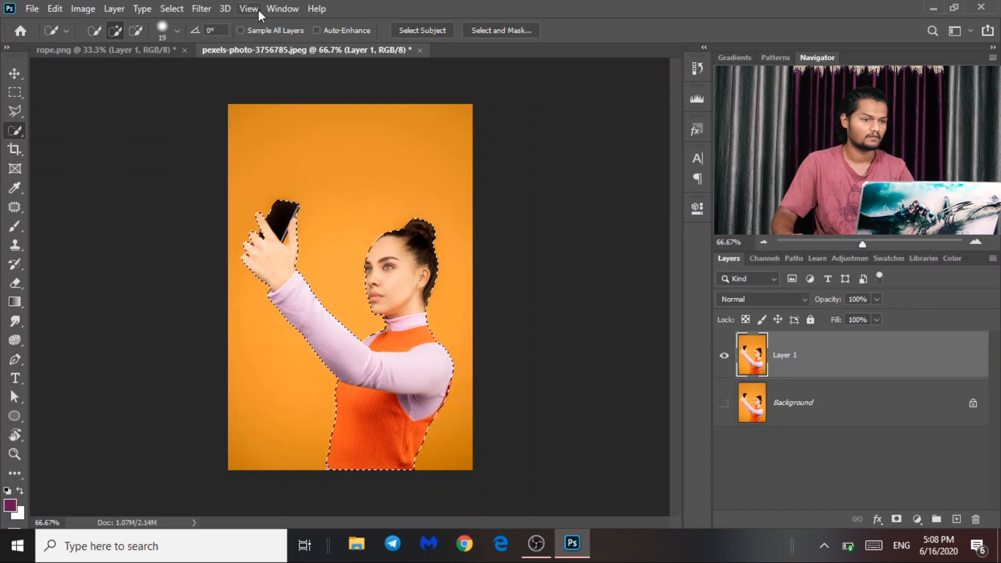
Output the masked selection of the woman to a new layer through Select and Mask.
{"action": "left_click", "coordinate": [502, 30]}
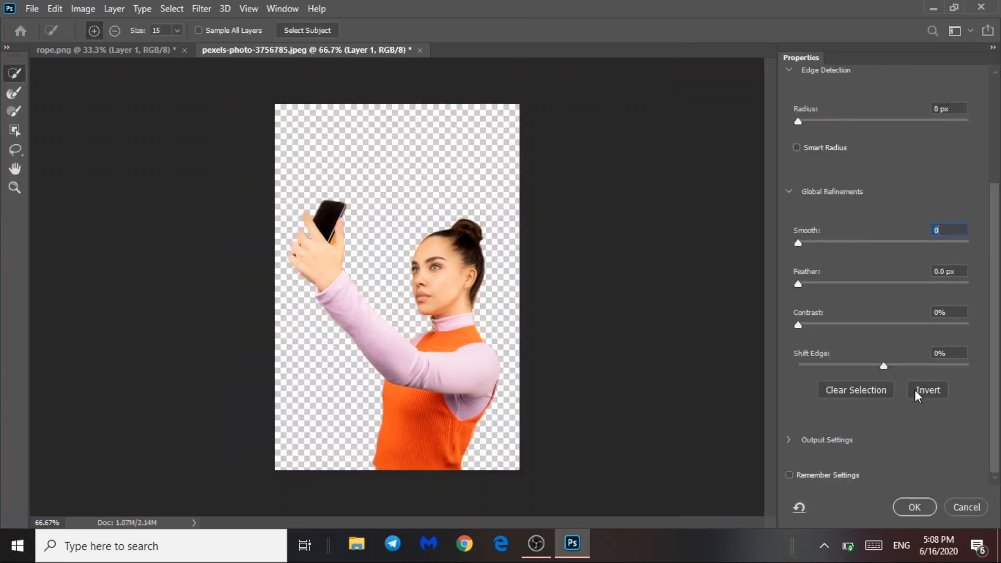
{"action": "left_click", "coordinate": [792, 439]}
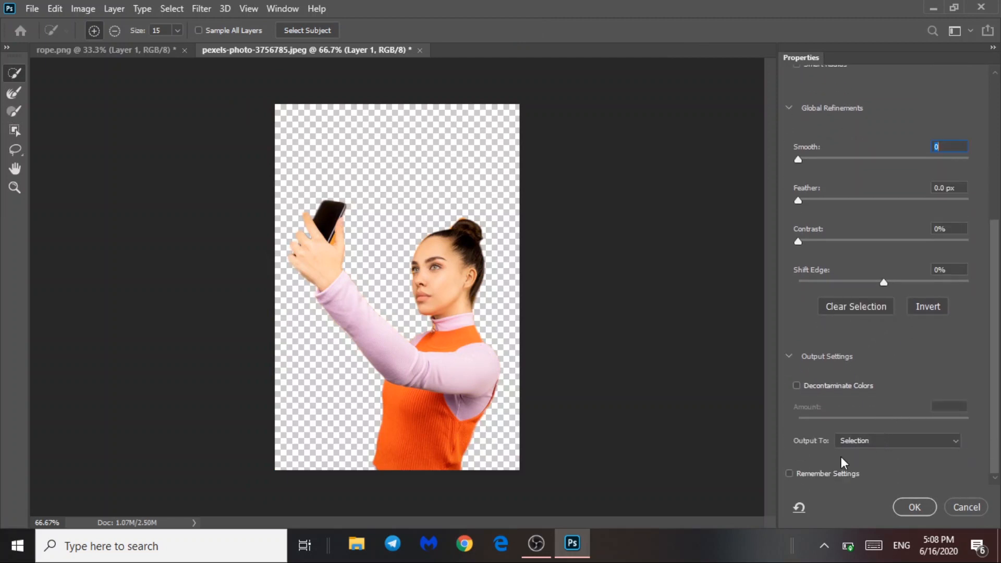
{"action": "left_click", "coordinate": [897, 440]}
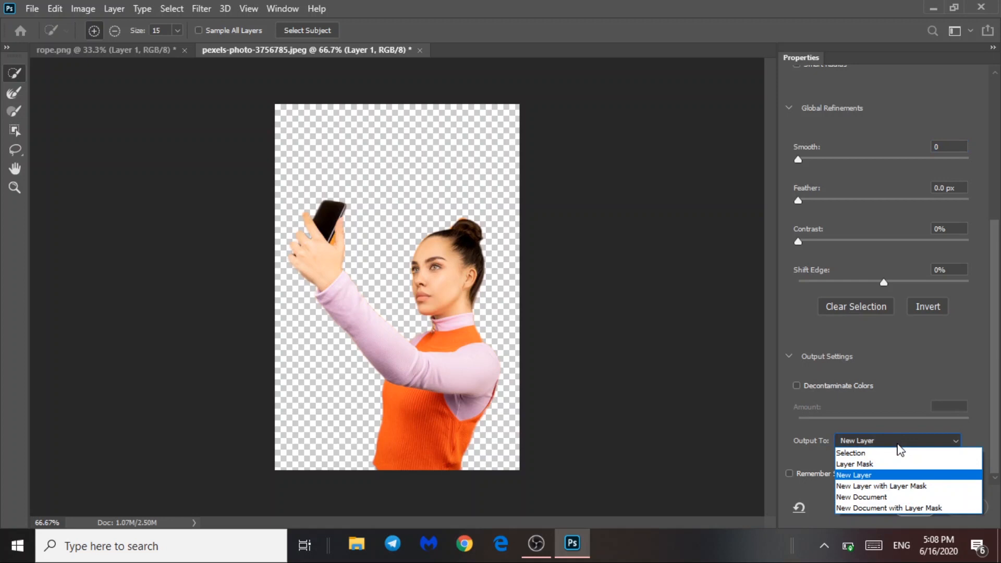
{"action": "left_click", "coordinate": [865, 475]}
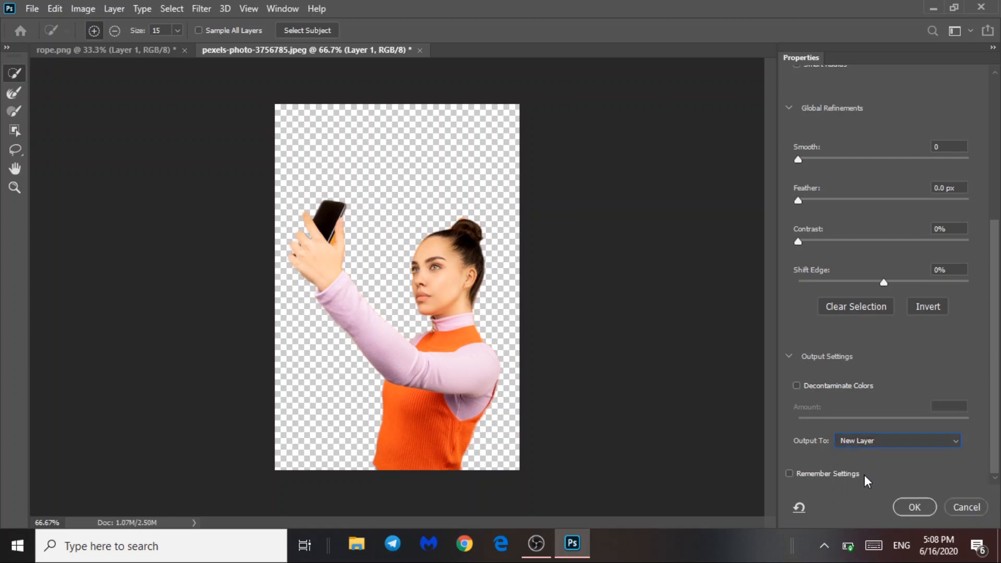
{"action": "left_click", "coordinate": [914, 506]}
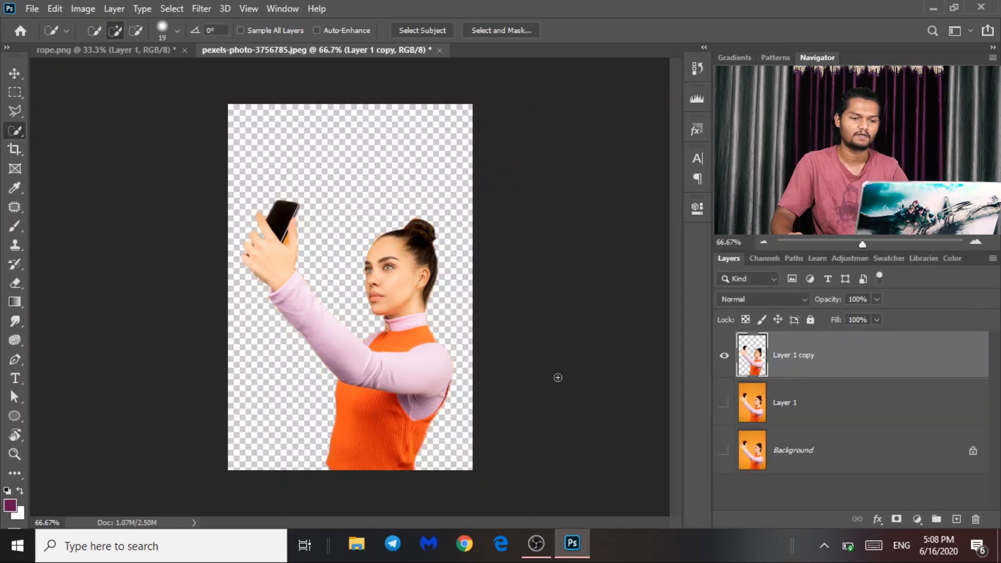
Start Puppet Warp on the woman's cutout layer and examine its mesh before hiding the mesh again.
{"action": "left_click", "coordinate": [15, 72]}
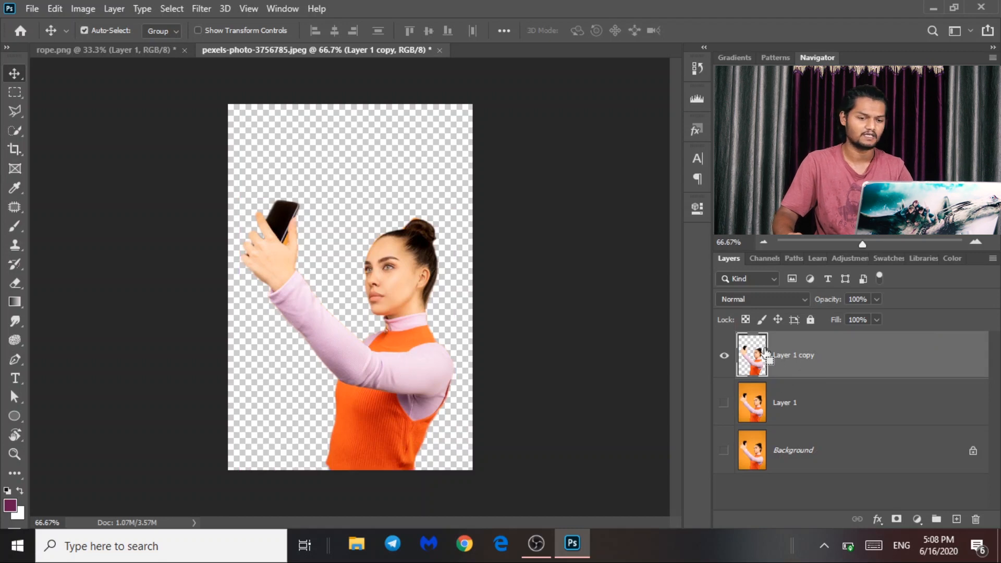
{"action": "left_click", "coordinate": [55, 9]}
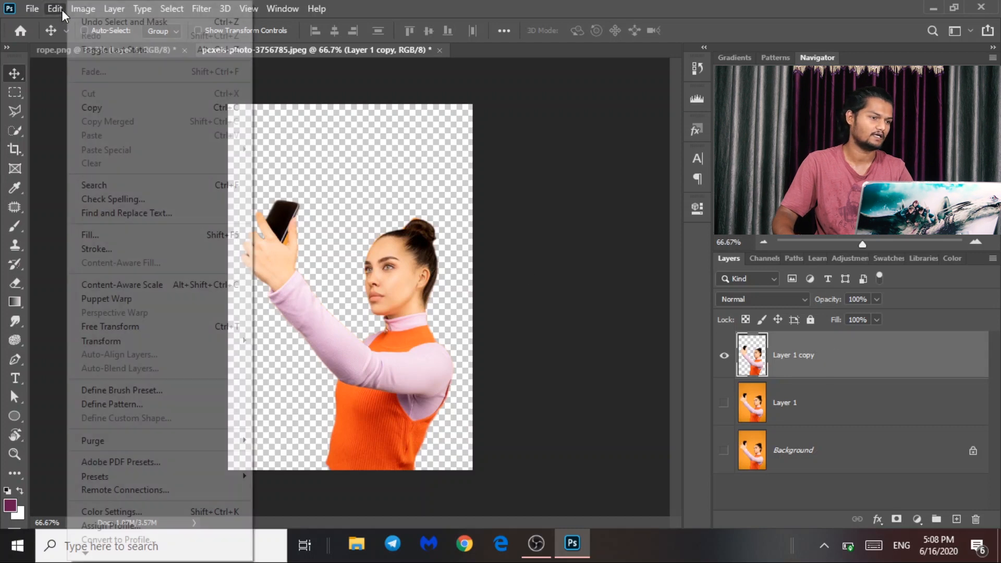
{"action": "left_click", "coordinate": [103, 302]}
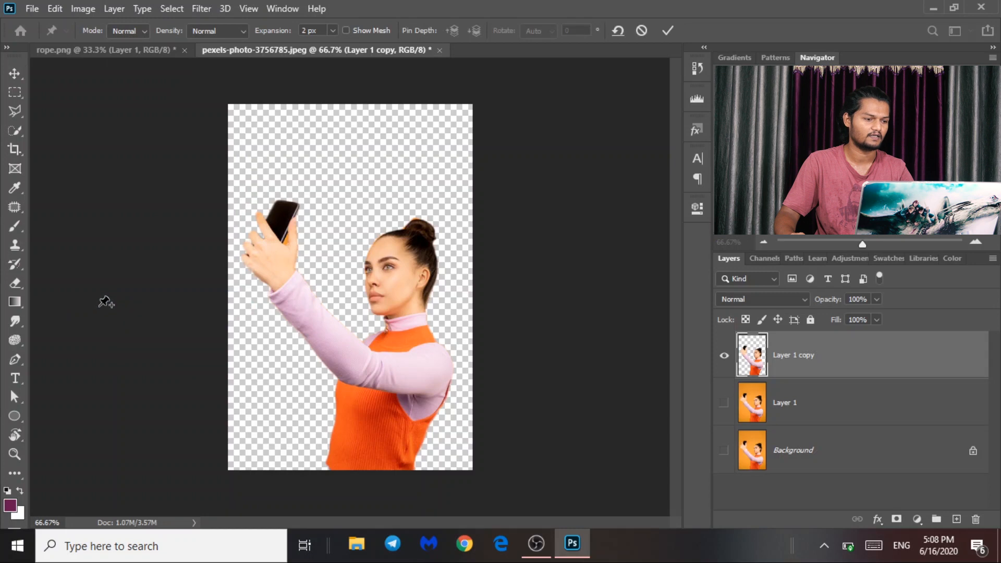
{"action": "left_click", "coordinate": [346, 31]}
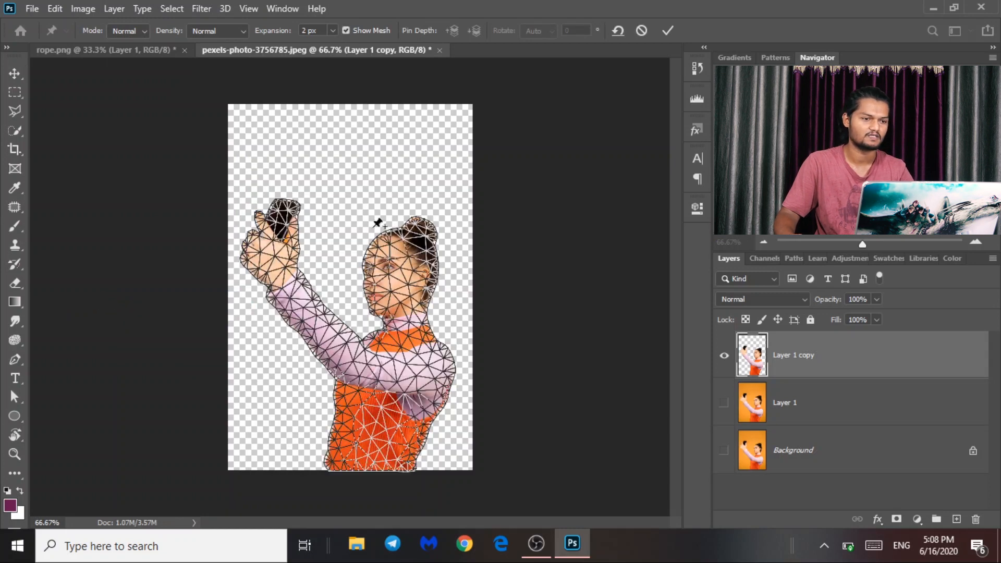
{"action": "left_click", "coordinate": [346, 31]}
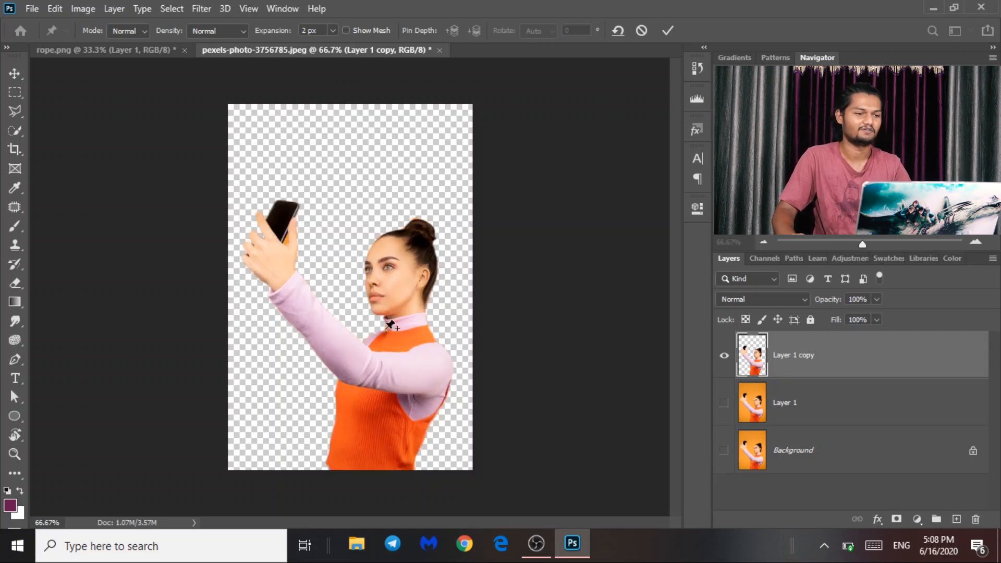
Place Puppet Warp pins on the back of the raised hand and on the sleeve's elbow.
{"action": "key", "text": "ctrl+plus"}
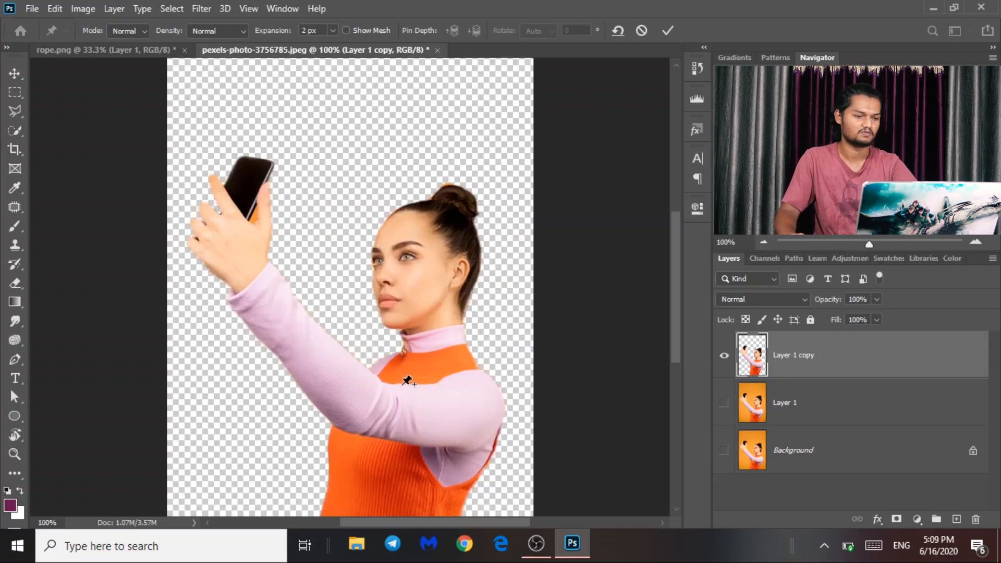
{"action": "left_click_drag", "start_coordinate": [461, 391], "coordinate": [454, 293]}
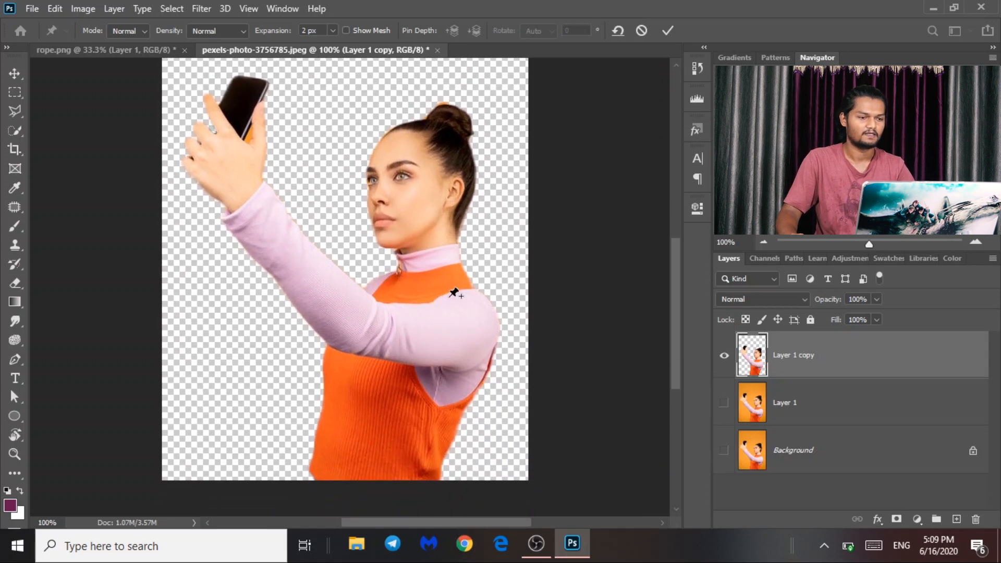
{"action": "left_click", "coordinate": [234, 172]}
{"action": "key", "text": "Delete"}
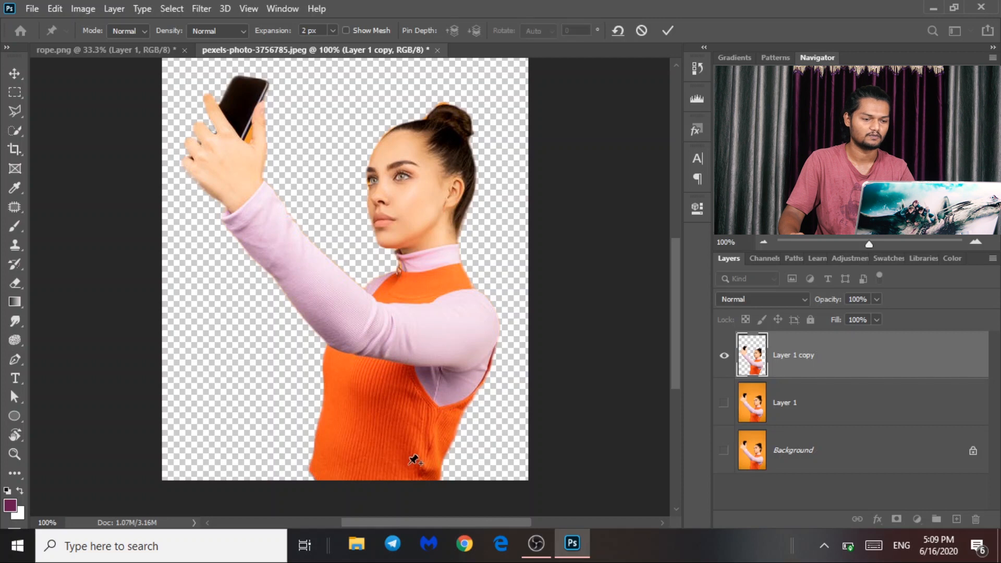
{"action": "left_click", "coordinate": [238, 175]}
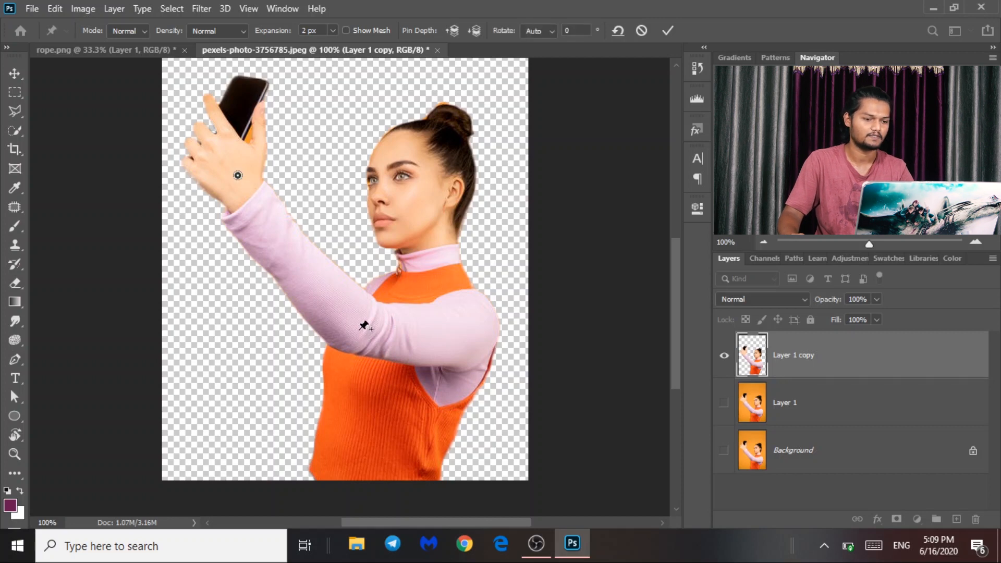
{"action": "mouse_move", "coordinate": [238, 176]}
{"action": "left_mouse_down"}
{"action": "mouse_move", "coordinate": [396, 190]}
{"action": "mouse_move", "coordinate": [230, 182]}
{"action": "left_mouse_up"}
{"action": "left_click", "coordinate": [358, 330]}
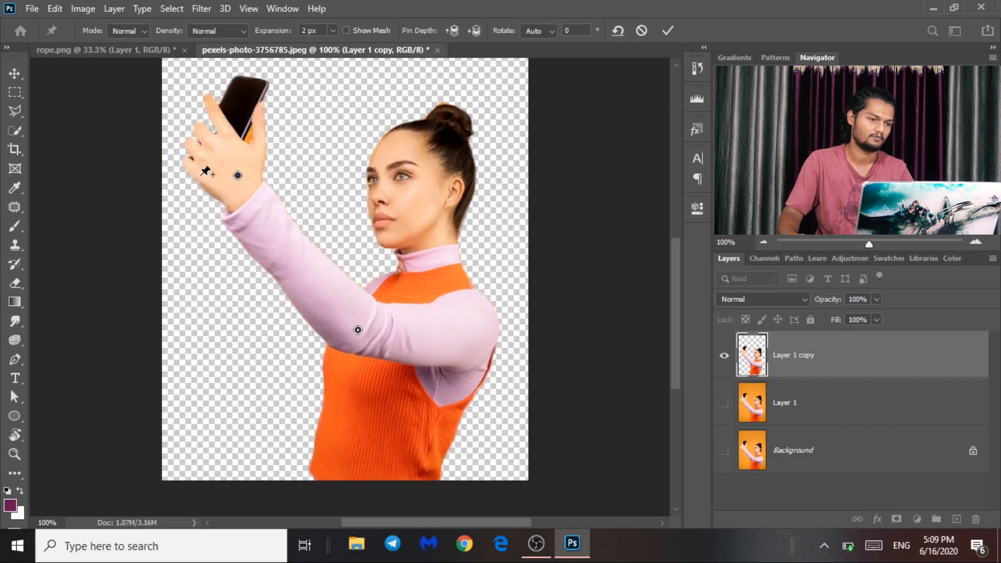
Try swinging the raised hand toward the head, before and after pinning the vest's hem below the shoulder.
{"action": "left_click_drag", "start_coordinate": [238, 175], "coordinate": [427, 174]}
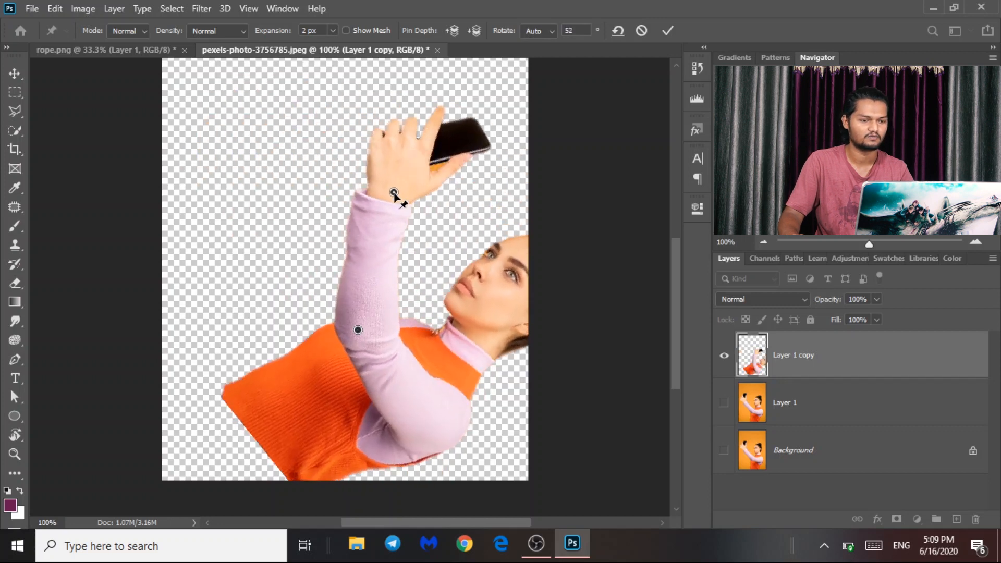
{"action": "key", "text": "ctrl+z"}
{"action": "left_click", "coordinate": [423, 479]}
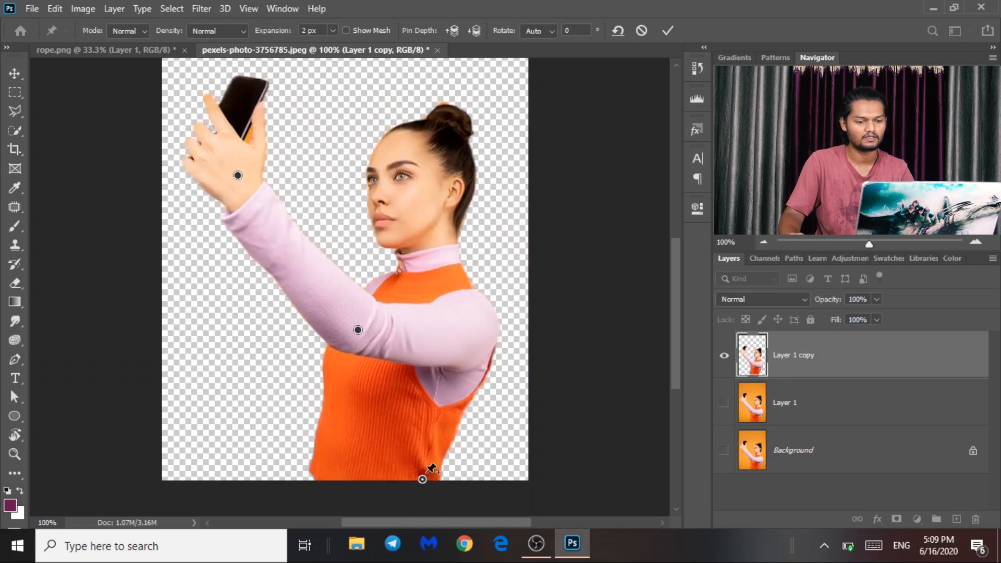
{"action": "left_click_drag", "start_coordinate": [238, 176], "coordinate": [347, 166]}
{"action": "key", "text": "ctrl+z"}
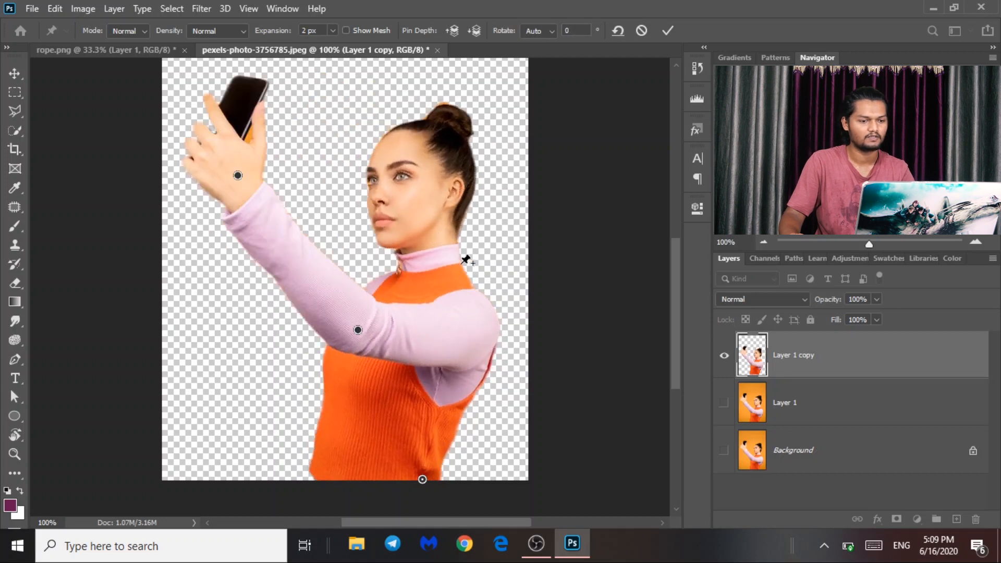
Anchor the base of the neck and the hem's front corner with pins, test moving the hand, and close Puppet Warp.
{"action": "mouse_move", "coordinate": [237, 179]}
{"action": "left_mouse_down"}
{"action": "mouse_move", "coordinate": [306, 177]}
{"action": "mouse_move", "coordinate": [264, 187]}
{"action": "mouse_move", "coordinate": [237, 175]}
{"action": "left_mouse_up"}
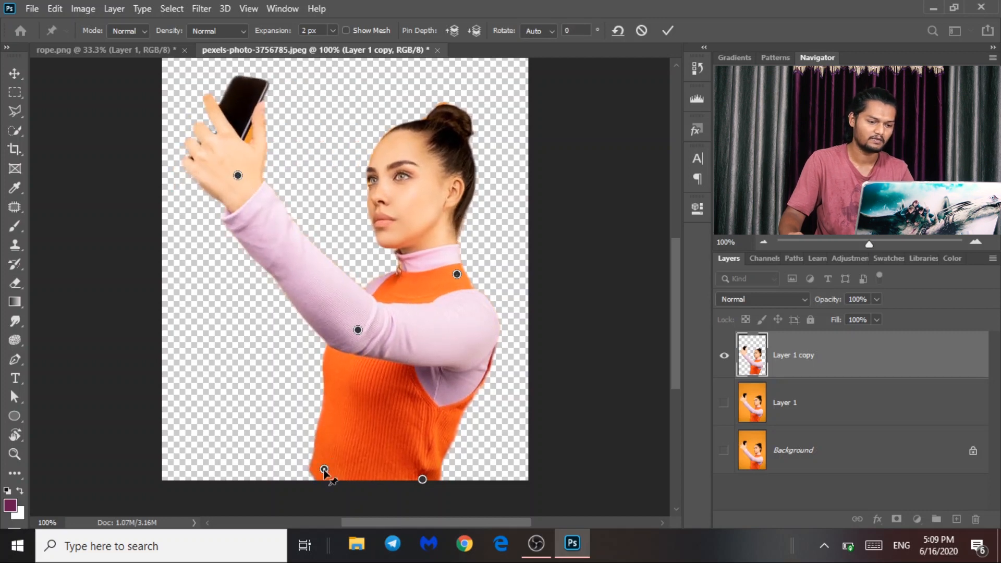
{"action": "mouse_move", "coordinate": [238, 180]}
{"action": "left_mouse_down"}
{"action": "mouse_move", "coordinate": [300, 168]}
{"action": "mouse_move", "coordinate": [244, 172]}
{"action": "mouse_move", "coordinate": [225, 193]}
{"action": "mouse_move", "coordinate": [238, 175]}
{"action": "left_mouse_up"}
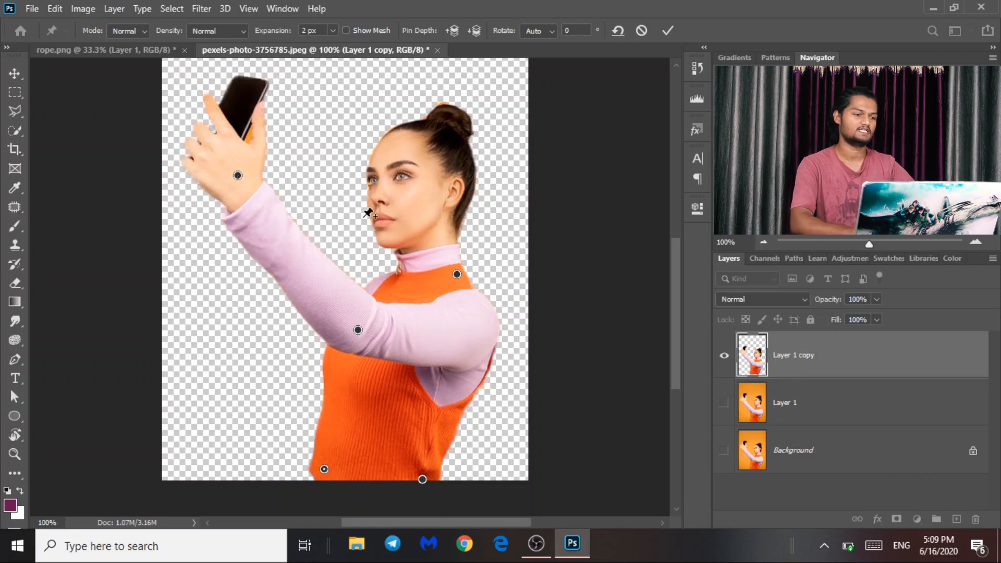
{"action": "key", "text": "Return"}
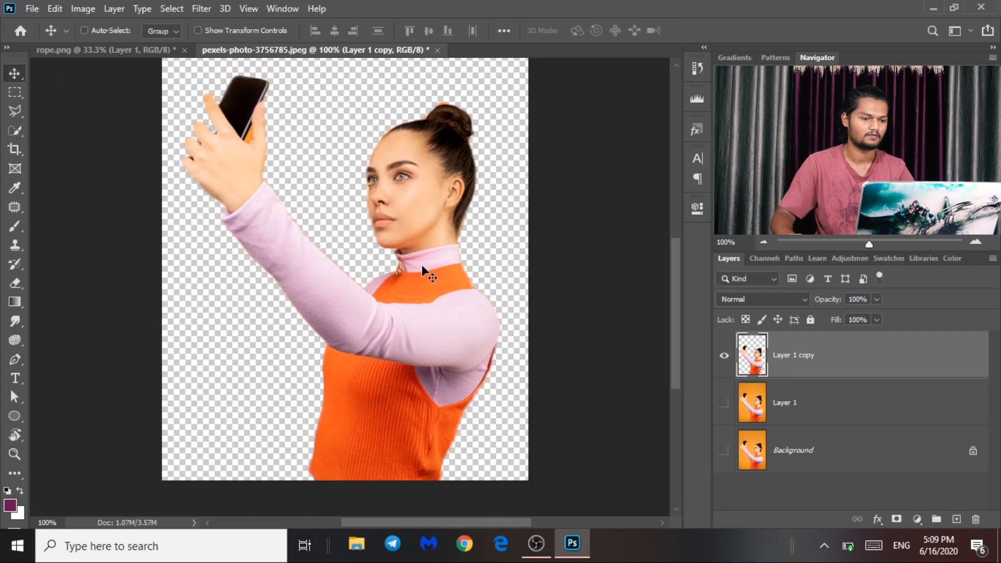
{"action": "left_click", "coordinate": [956, 520]}
{"action": "left_click_drag", "start_coordinate": [833, 364], "coordinate": [831, 418]}
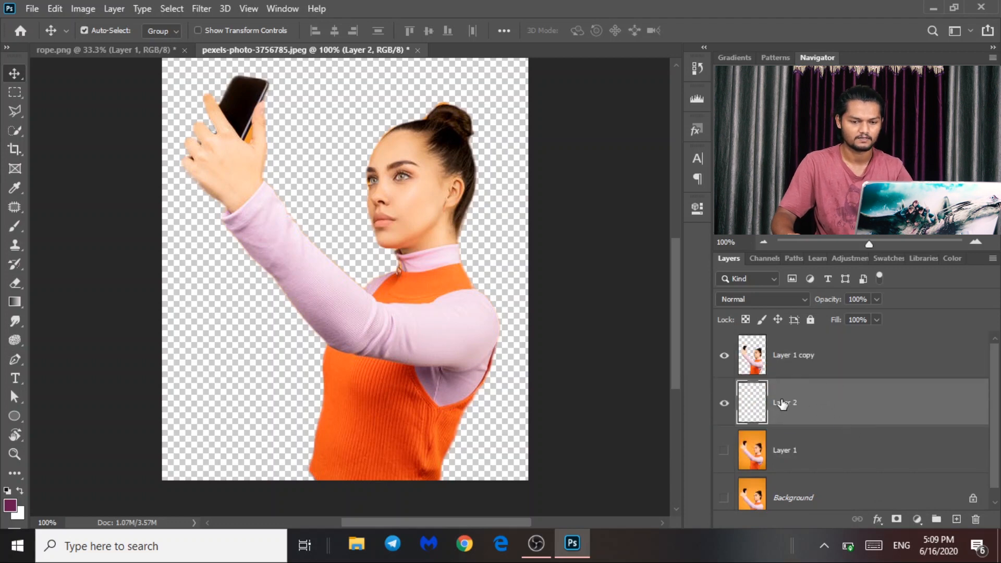
{"action": "key", "text": "ctrl+bracketright"}
{"action": "key", "text": "Delete"}
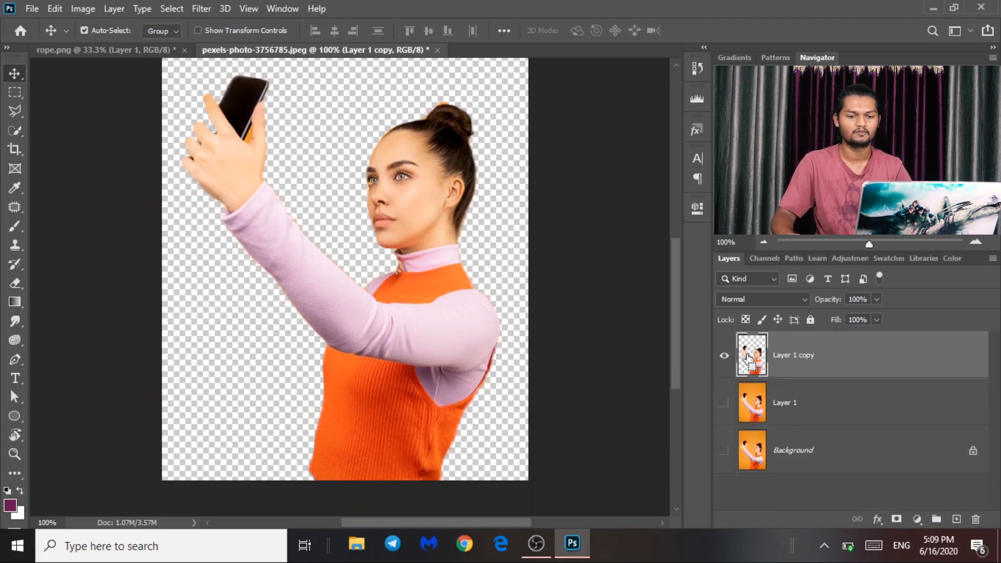
Load the cutout's outline as a selection and expand it by 5 pixels with Layer 1 active.
{"action": "left_click", "coordinate": [752, 359], "text": "ctrl"}
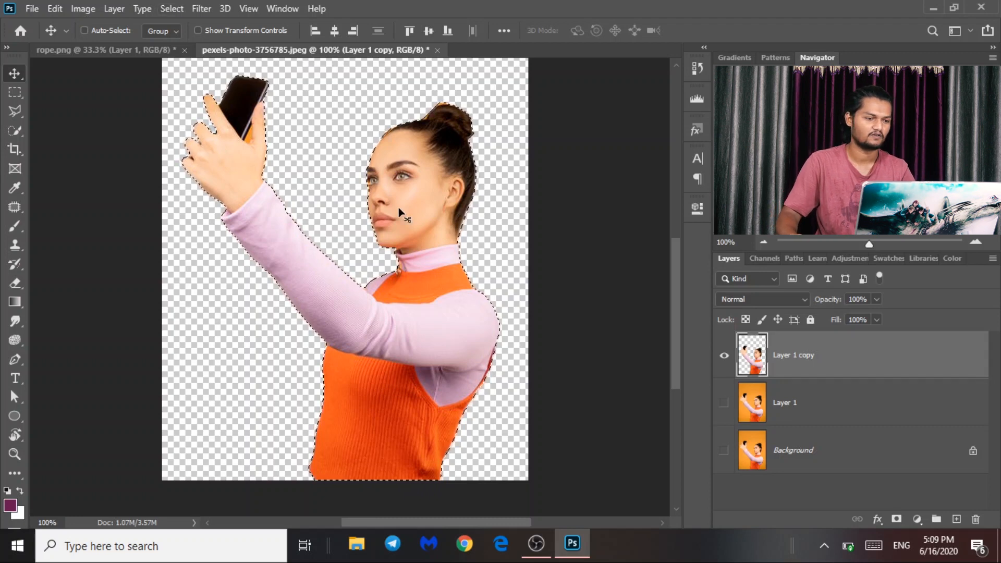
{"action": "left_click", "coordinate": [171, 9]}
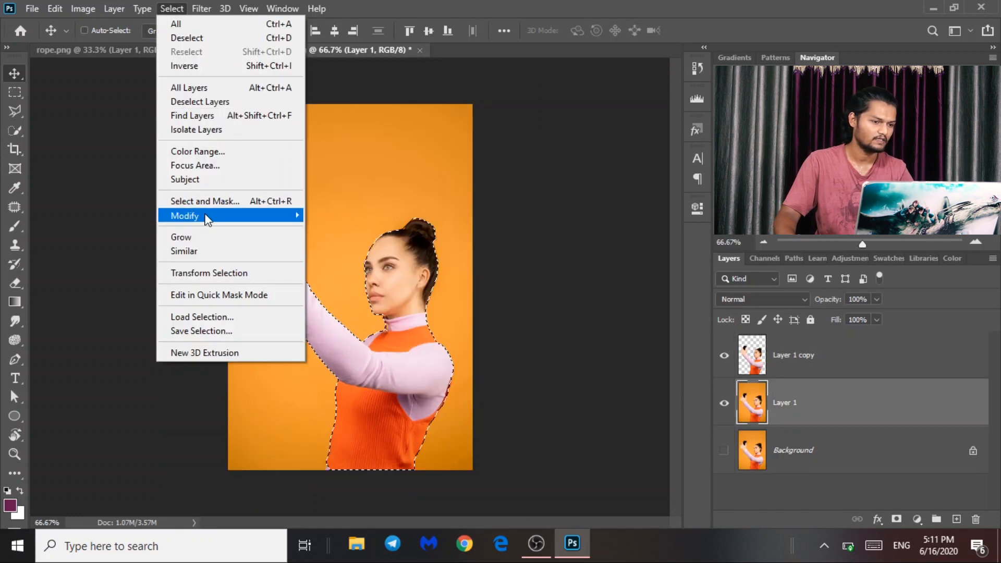
{"action": "mouse_move", "coordinate": [240, 216]}
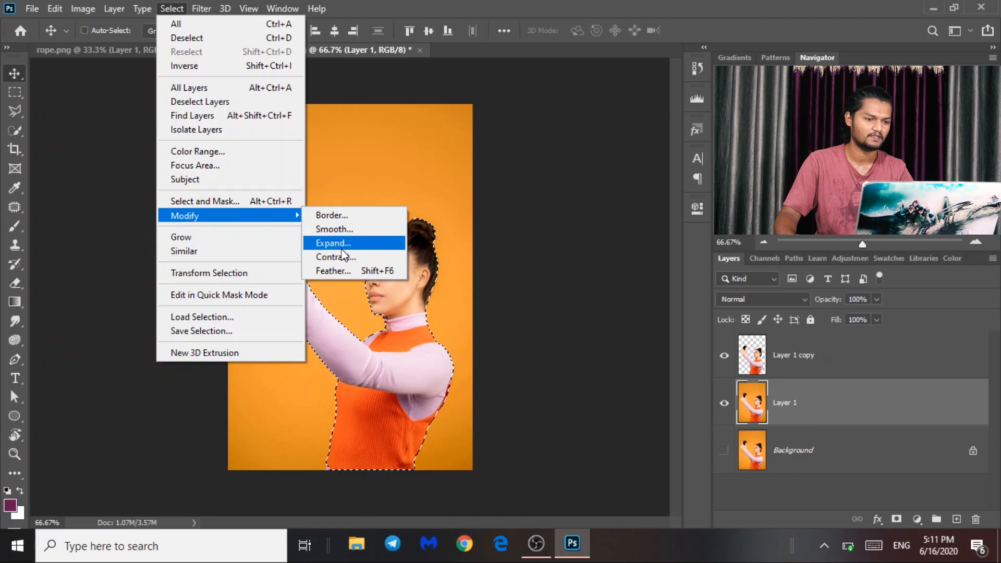
{"action": "left_click", "coordinate": [334, 243]}
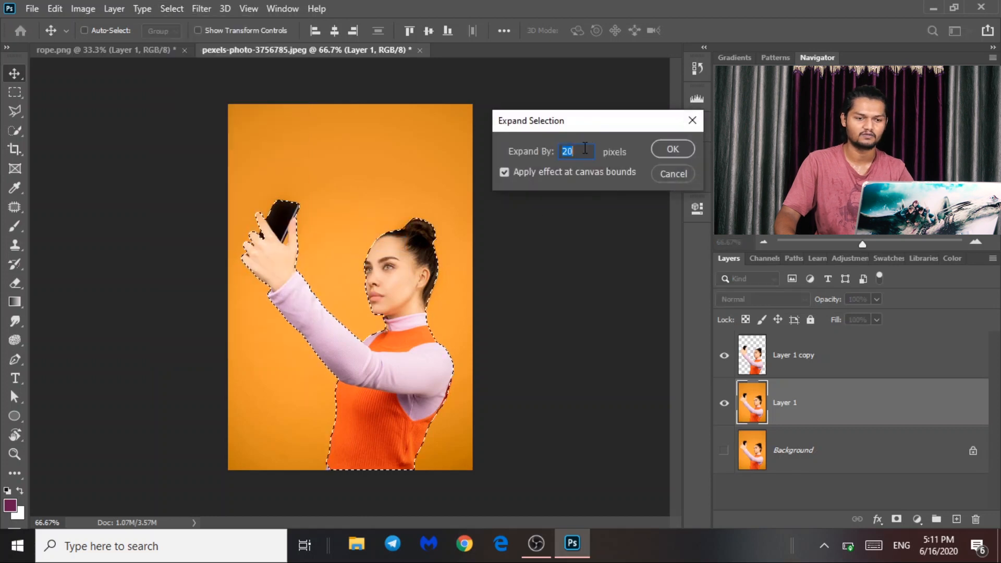
{"action": "type", "text": "1"}
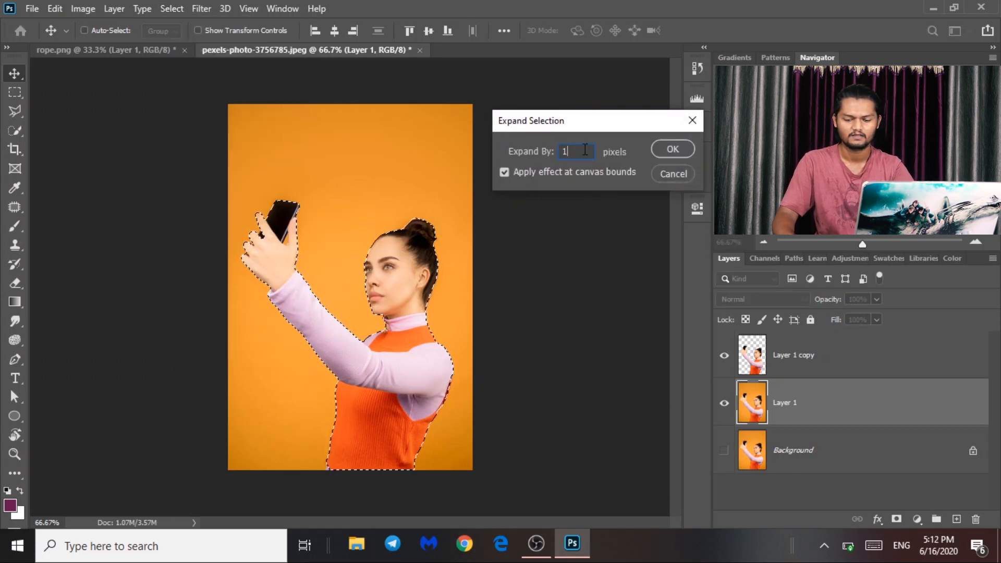
{"action": "type", "text": "5"}
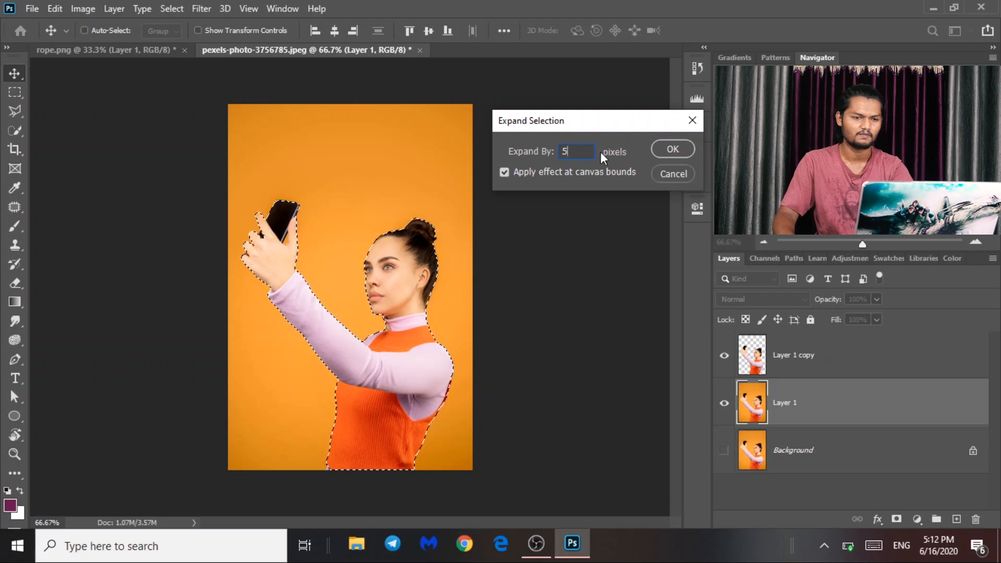
{"action": "left_click", "coordinate": [671, 150]}
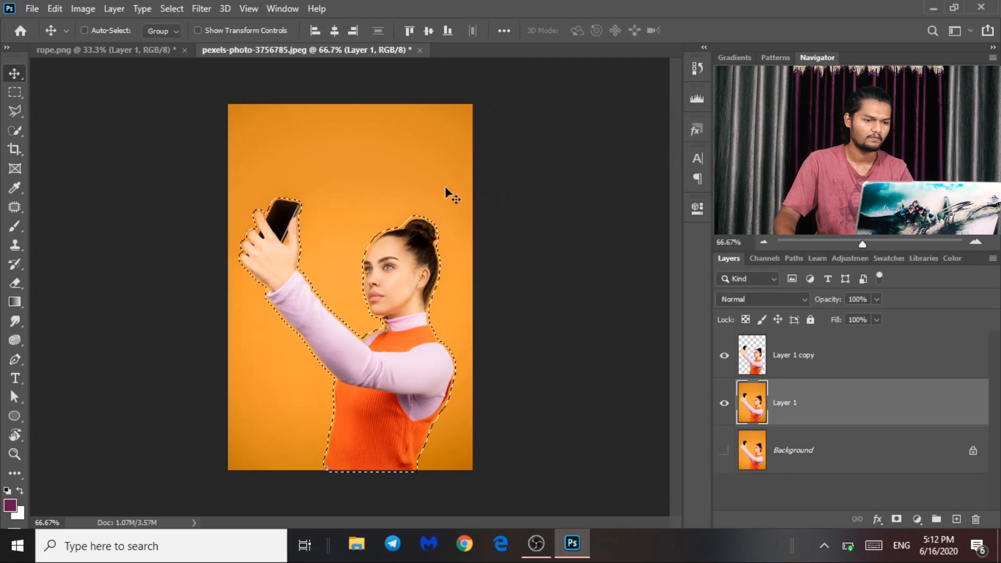
Fill the expanded selection on Layer 1 using Content-Aware at 100% opacity, and deselect.
{"action": "scroll", "coordinate": [350, 284], "scroll_direction": "up", "scroll_amount": 5}
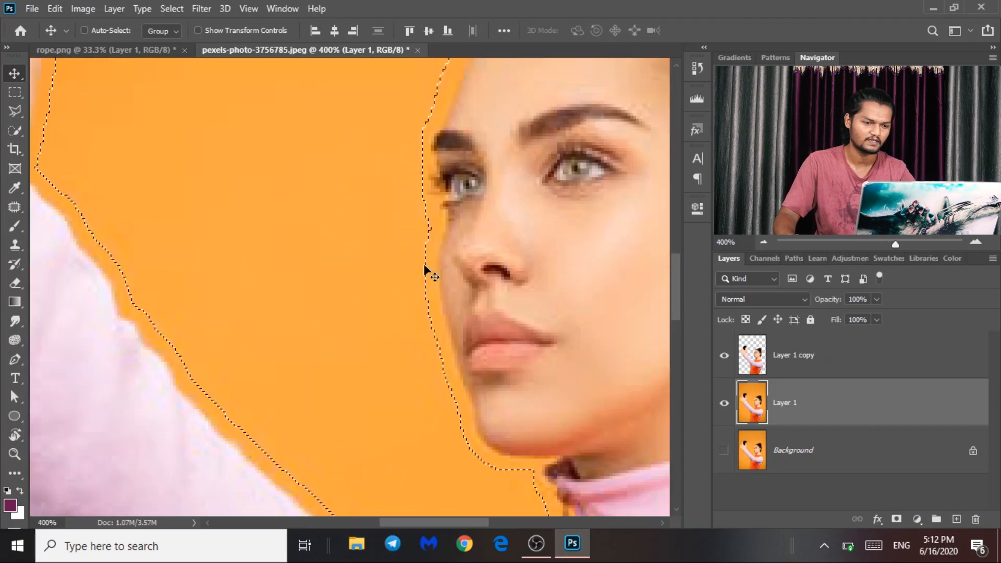
{"action": "scroll", "coordinate": [406, 282], "scroll_direction": "down", "scroll_amount": 2}
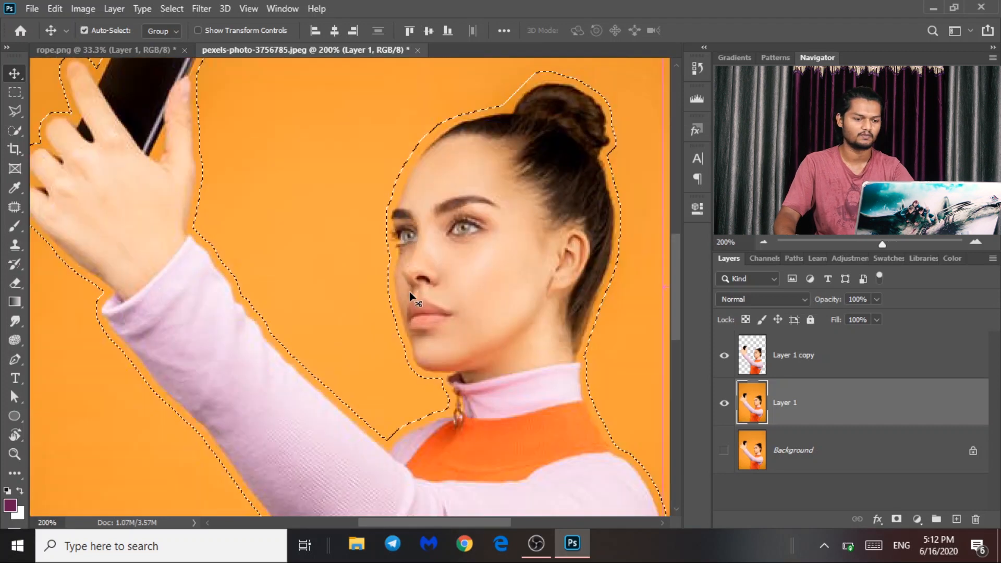
{"action": "scroll", "coordinate": [623, 287], "scroll_direction": "down", "scroll_amount": 2}
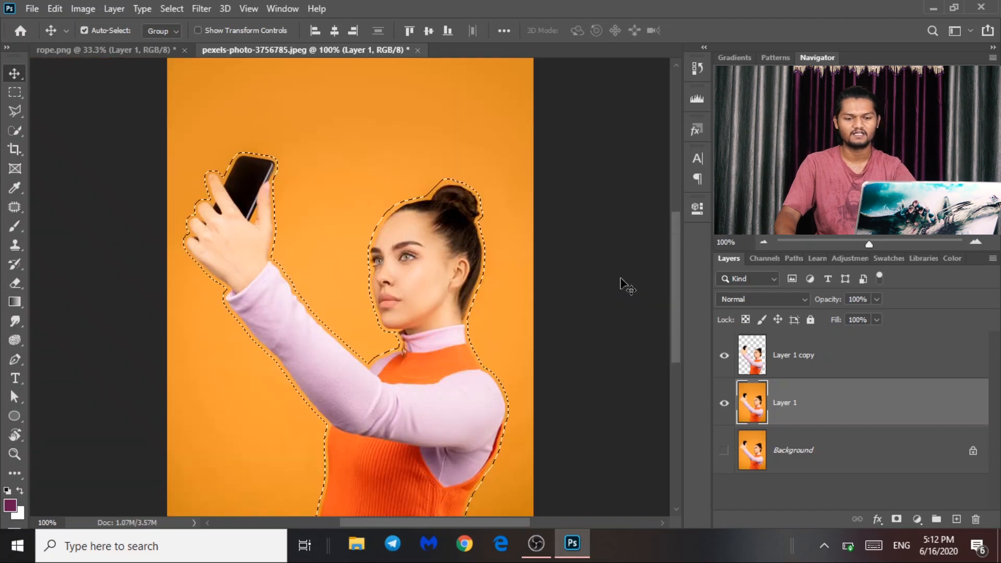
{"action": "key", "text": "shift+BackSpace"}
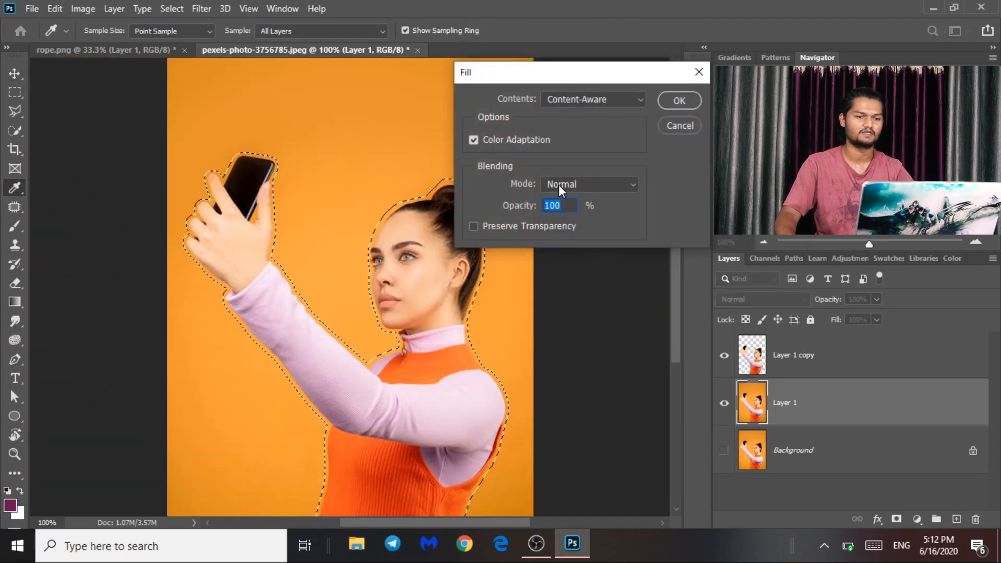
{"action": "left_click", "coordinate": [590, 102]}
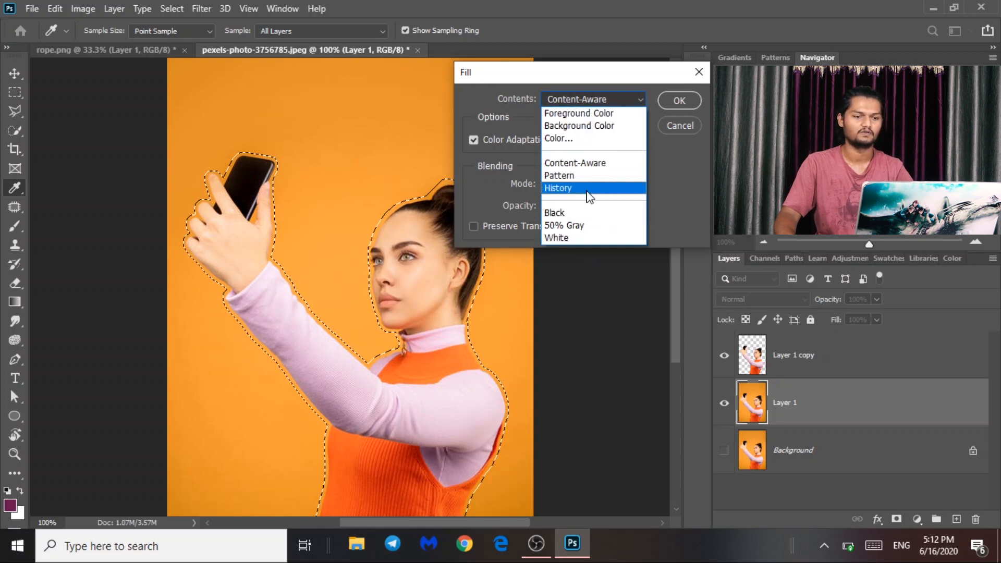
{"action": "left_click", "coordinate": [594, 163]}
{"action": "left_click", "coordinate": [677, 101]}
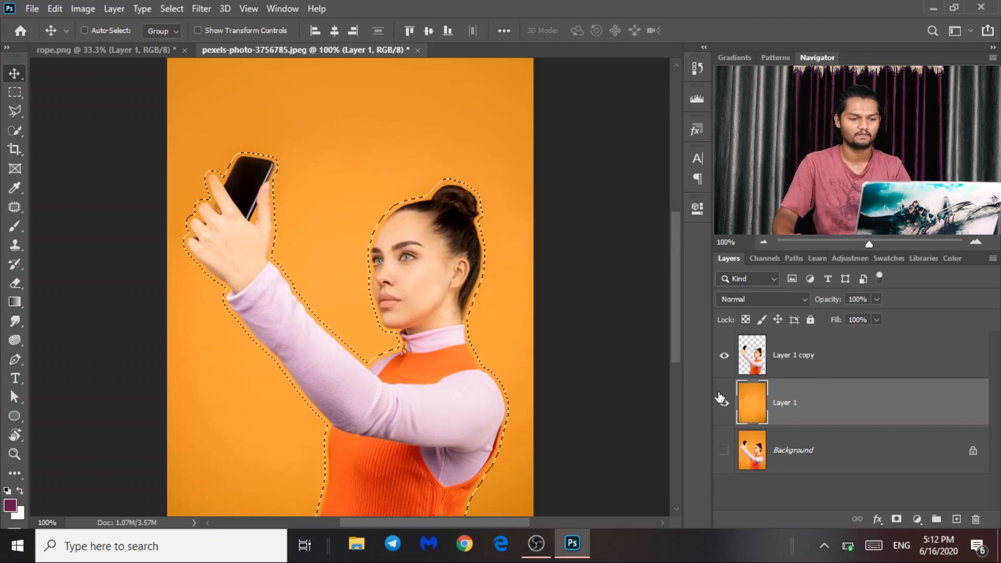
{"action": "key", "text": "ctrl+d"}
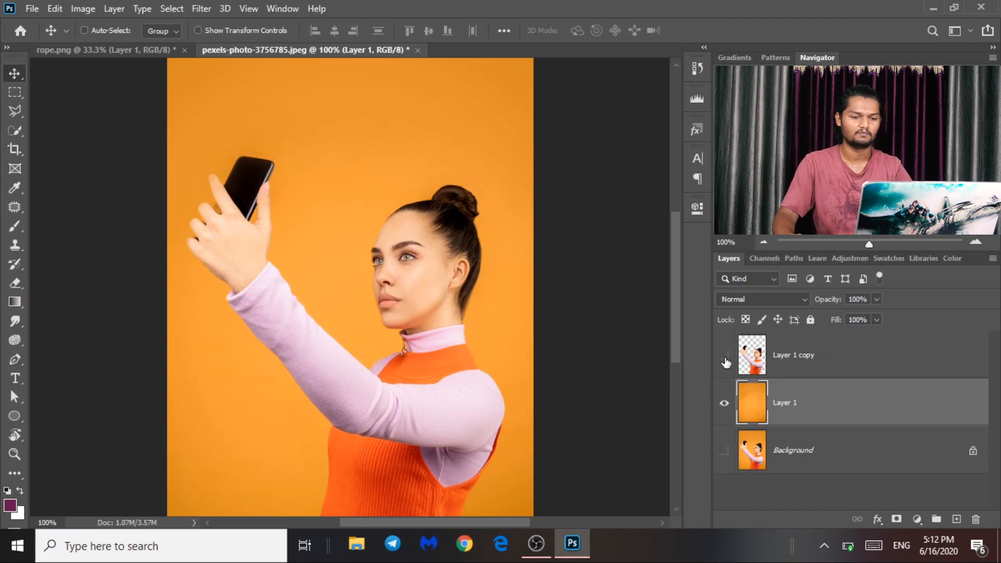
Check the filled background with Layer 1 copy hidden, and make Layer 1 copy visible and active again.
{"action": "left_click", "coordinate": [725, 357]}
{"action": "key", "text": "ctrl+minus"}
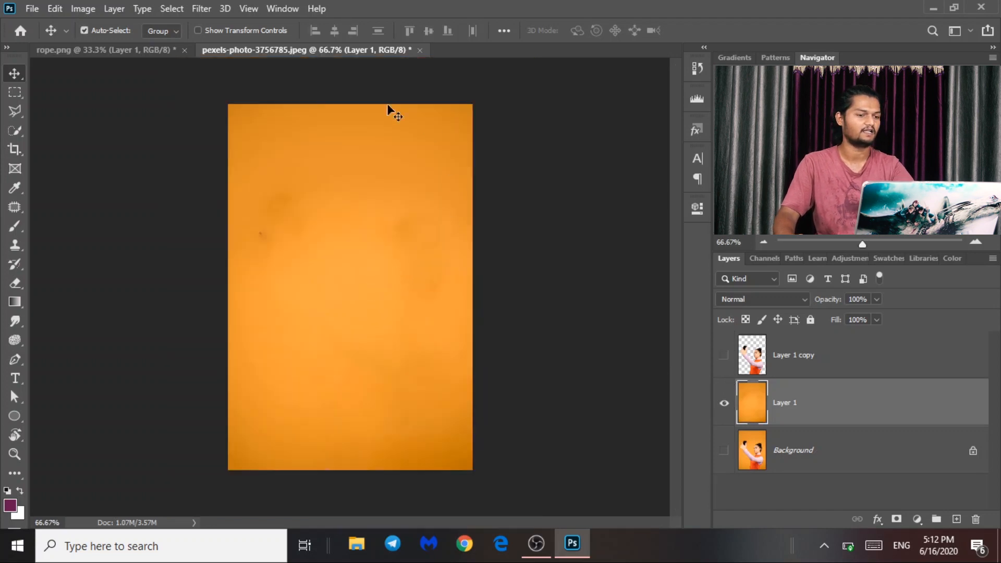
{"action": "left_click", "coordinate": [724, 355]}
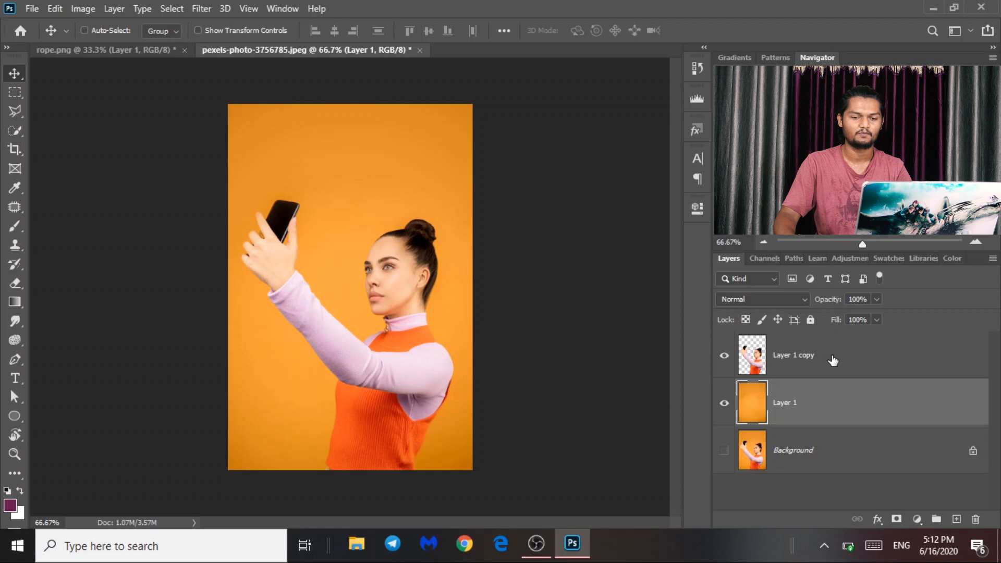
{"action": "left_click", "coordinate": [833, 359]}
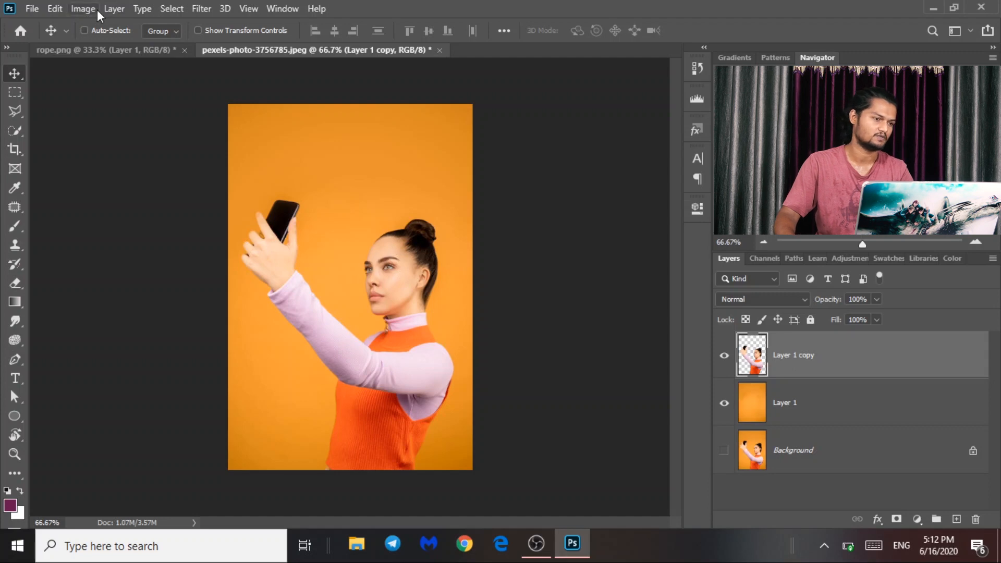
Start Puppet Warp on Layer 1 copy and pin the wrist, elbow, head, neck collar and both corners of the sweater hem.
{"action": "left_click", "coordinate": [55, 9]}
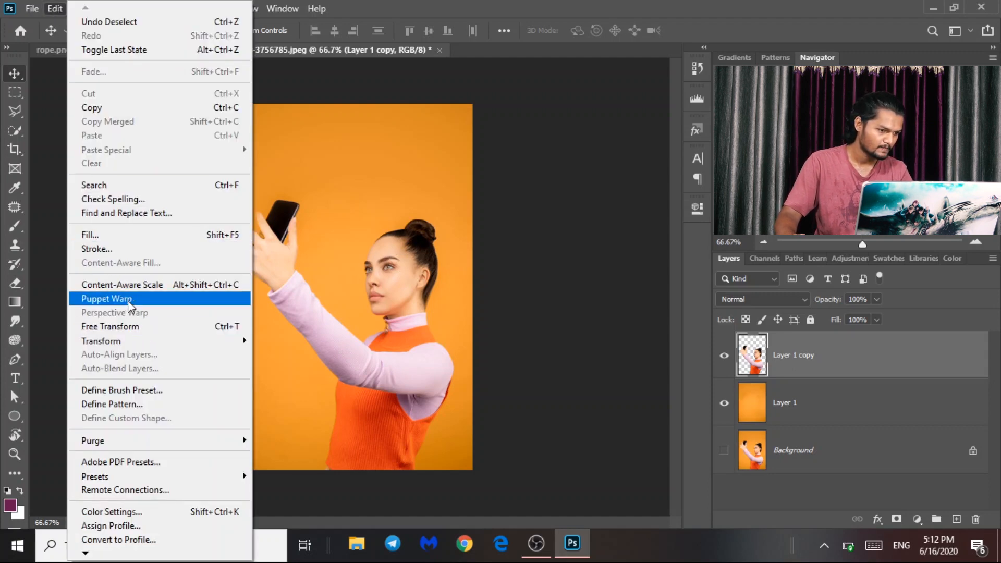
{"action": "left_click", "coordinate": [110, 298]}
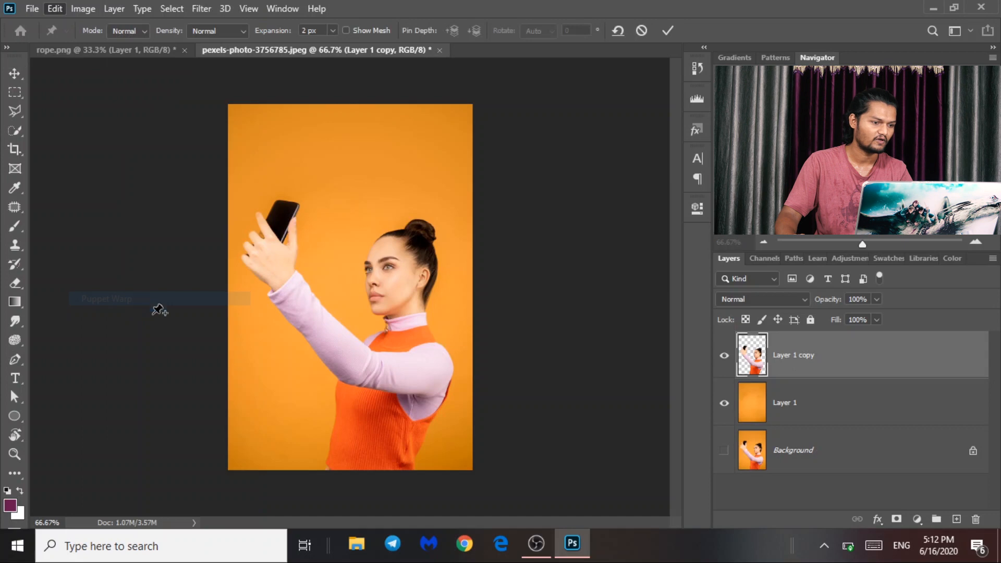
{"action": "left_click", "coordinate": [360, 367]}
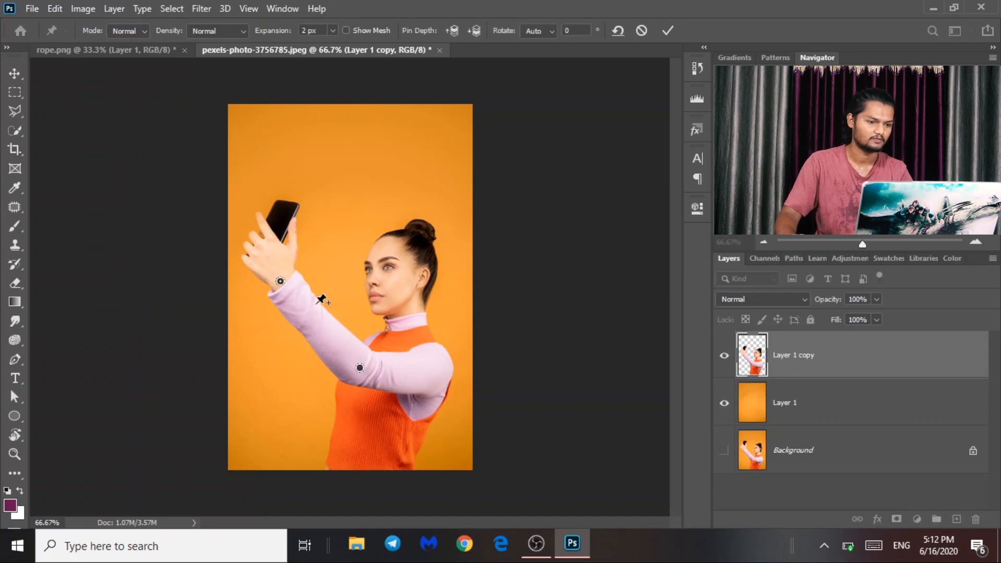
{"action": "left_click", "coordinate": [415, 257]}
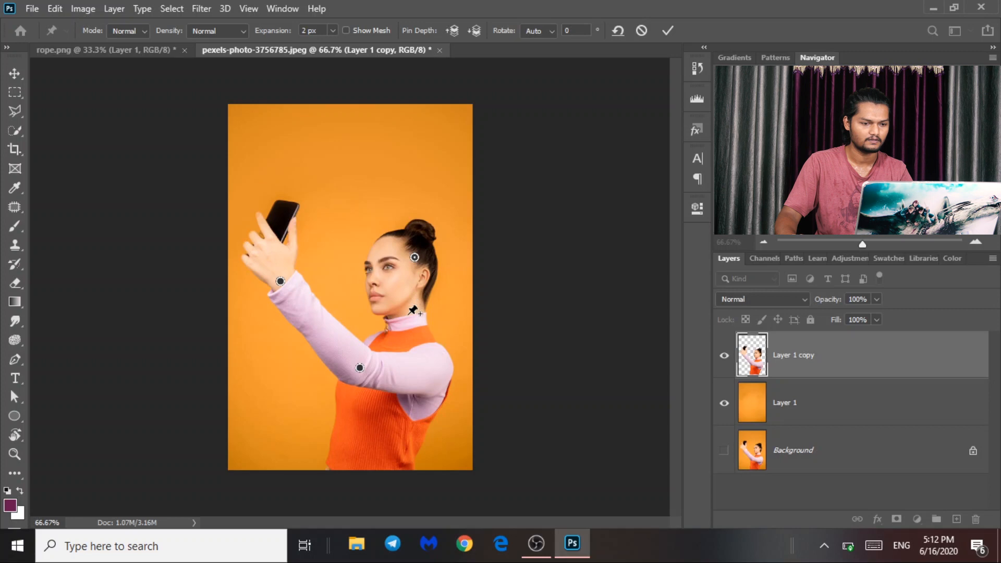
{"action": "left_click", "coordinate": [396, 463]}
{"action": "left_click", "coordinate": [332, 464]}
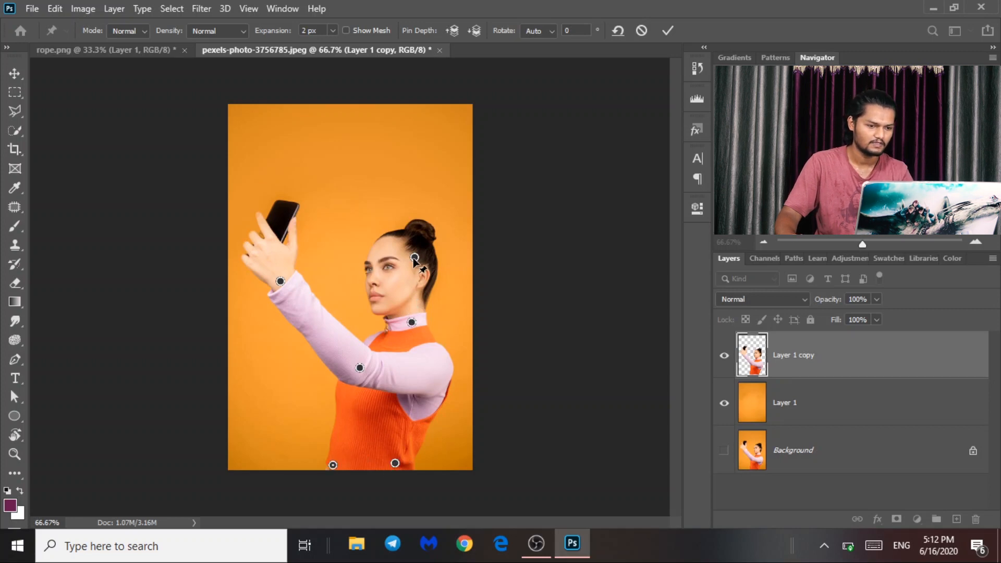
Try moving the head pin and rotating the neck pin, undoing each test change to the pose.
{"action": "left_click_drag", "start_coordinate": [414, 257], "coordinate": [424, 258]}
{"action": "key", "text": "ctrl+z"}
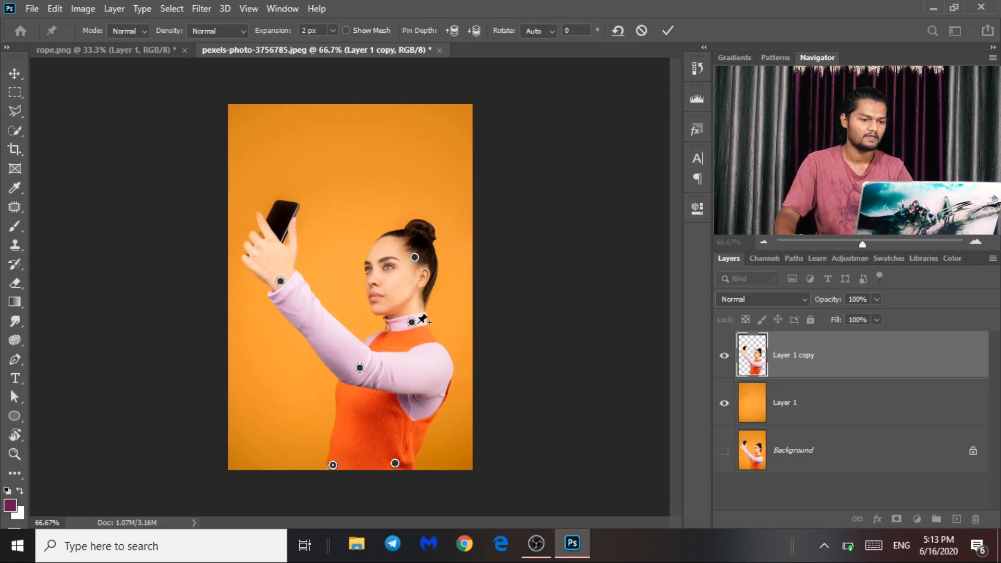
{"action": "key", "text": "alt"}
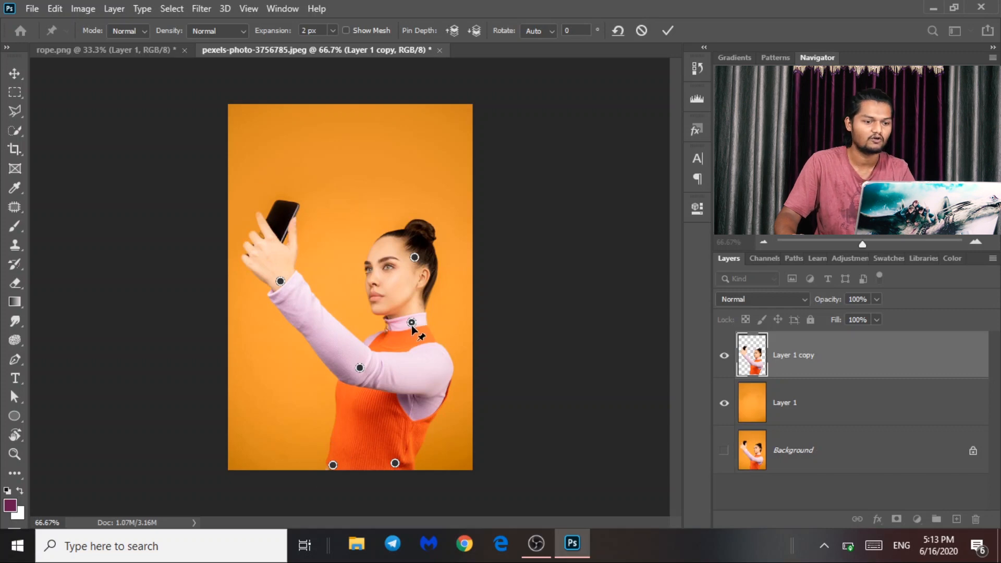
{"action": "key", "text": "alt"}
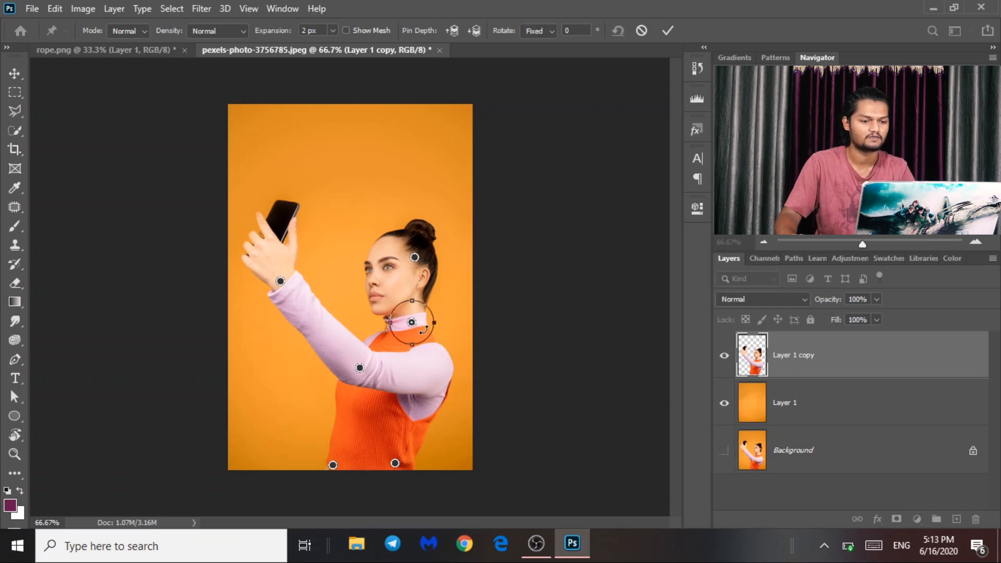
{"action": "left_click_drag", "start_coordinate": [423, 330], "coordinate": [423, 330]}
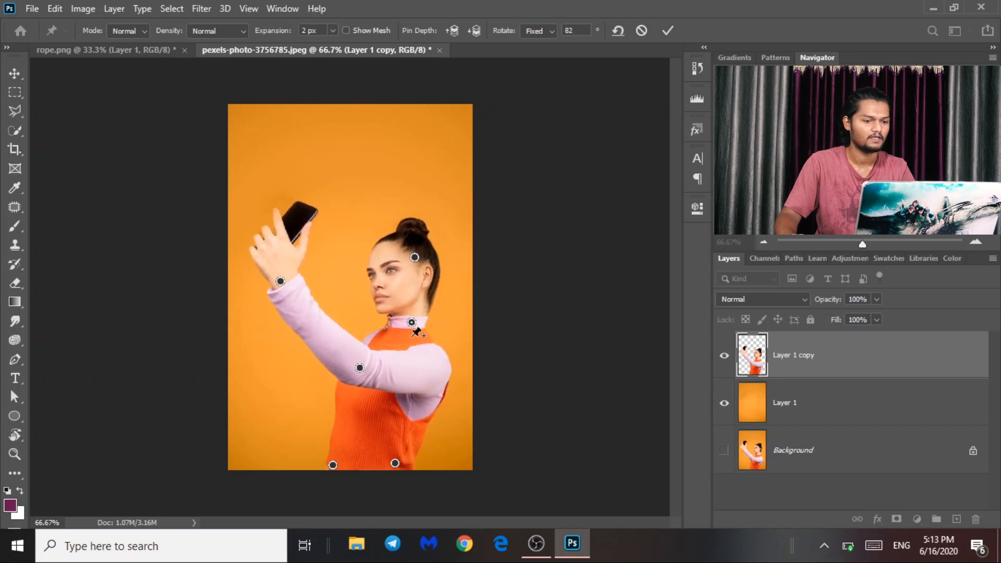
{"action": "mouse_move", "coordinate": [280, 282]}
{"action": "left_mouse_down"}
{"action": "mouse_move", "coordinate": [285, 260]}
{"action": "mouse_move", "coordinate": [280, 282]}
{"action": "left_mouse_up"}
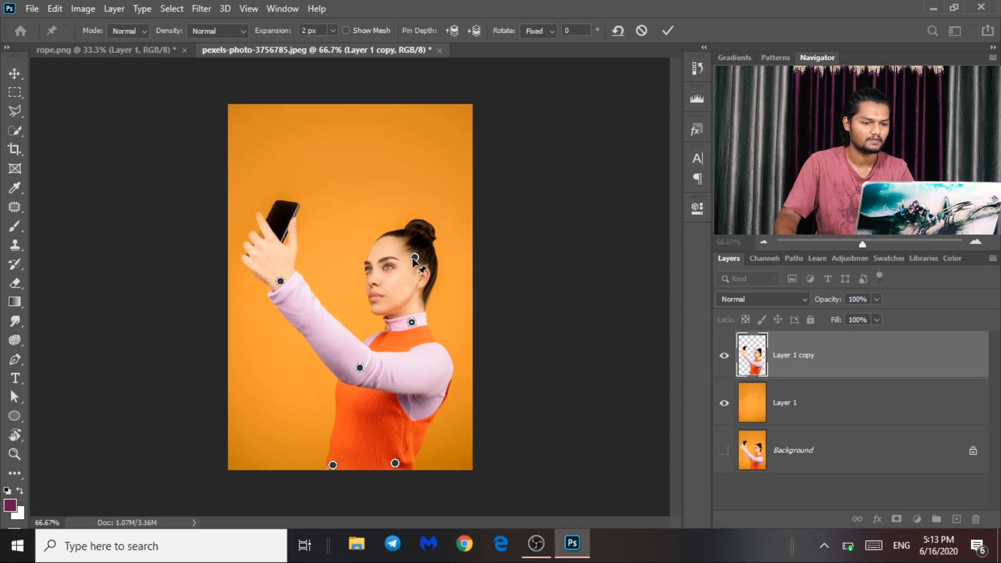
{"action": "mouse_move", "coordinate": [414, 259]}
{"action": "left_mouse_down"}
{"action": "mouse_move", "coordinate": [423, 227]}
{"action": "mouse_move", "coordinate": [415, 255]}
{"action": "left_mouse_up"}
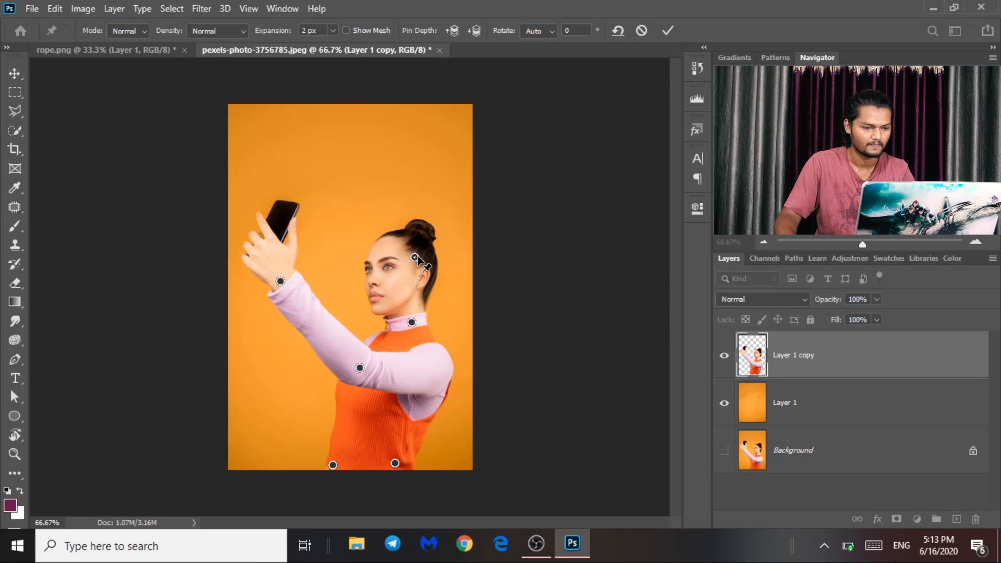
Rotate the head pin to 22 degrees and shift the woman's head slightly backward, away from the phone.
{"action": "left_click", "coordinate": [415, 257], "text": "alt"}
{"action": "left_click", "coordinate": [415, 258]}
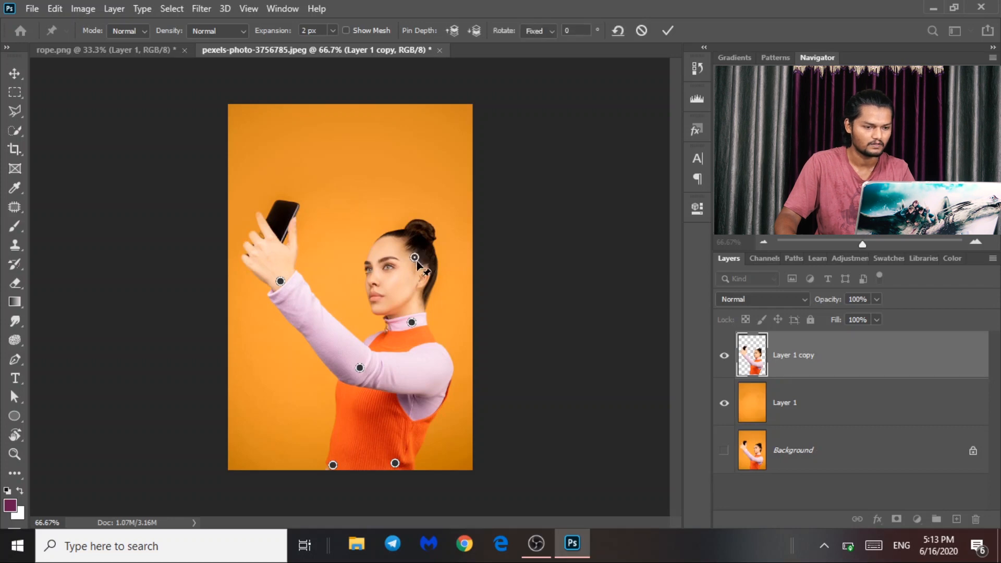
{"action": "mouse_move", "coordinate": [420, 266]}
{"action": "left_mouse_down"}
{"action": "mouse_move", "coordinate": [436, 257]}
{"action": "mouse_move", "coordinate": [418, 276]}
{"action": "left_mouse_up"}
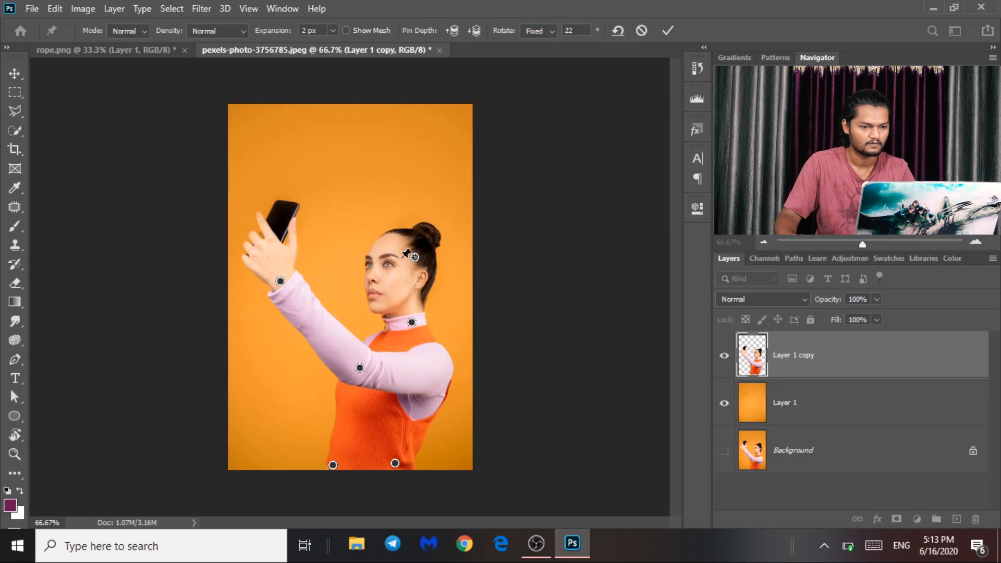
{"action": "left_click_drag", "start_coordinate": [415, 258], "coordinate": [420, 262]}
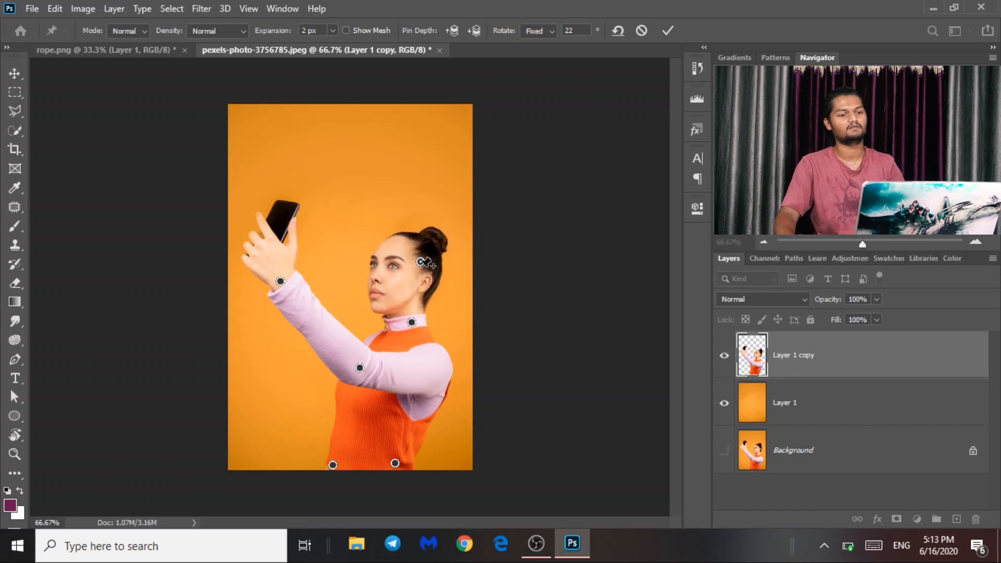